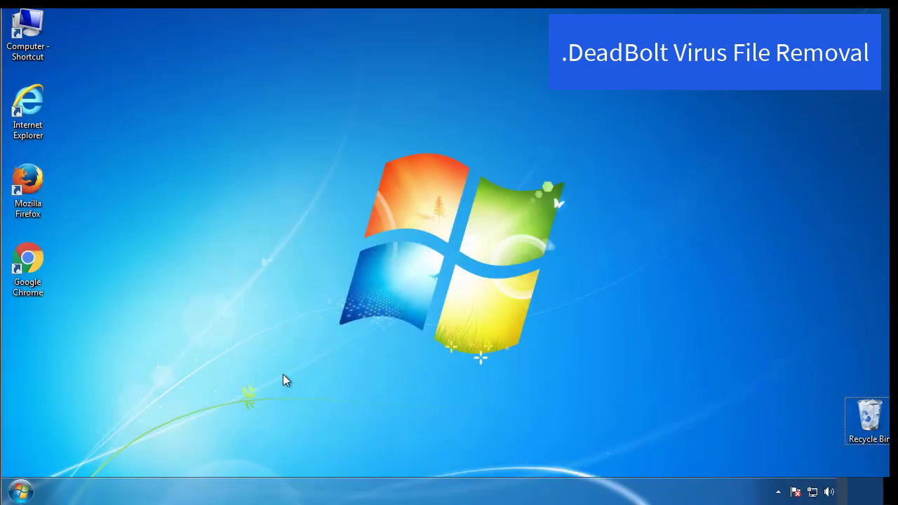
Step: Enable Safe boot (Minimal) in msconfig's Boot tab and restart into Safe Mode
left_click(22, 491)
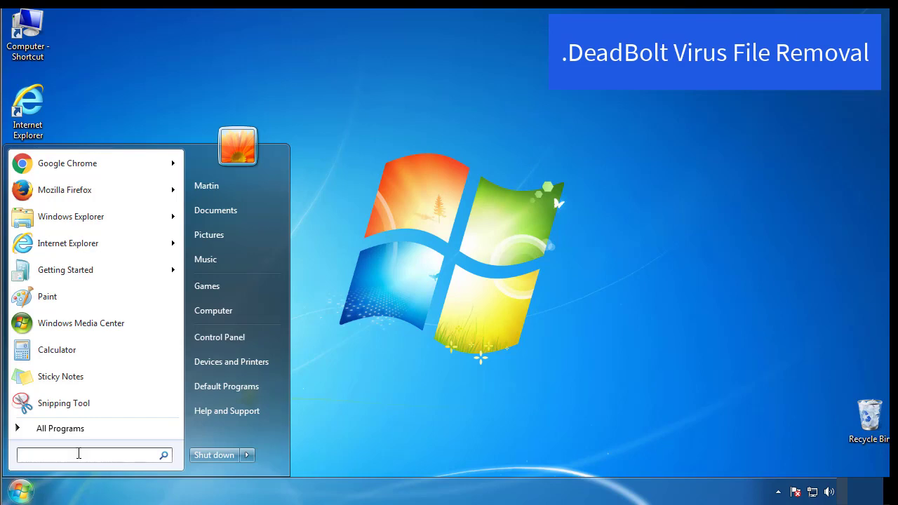
type("mscon")
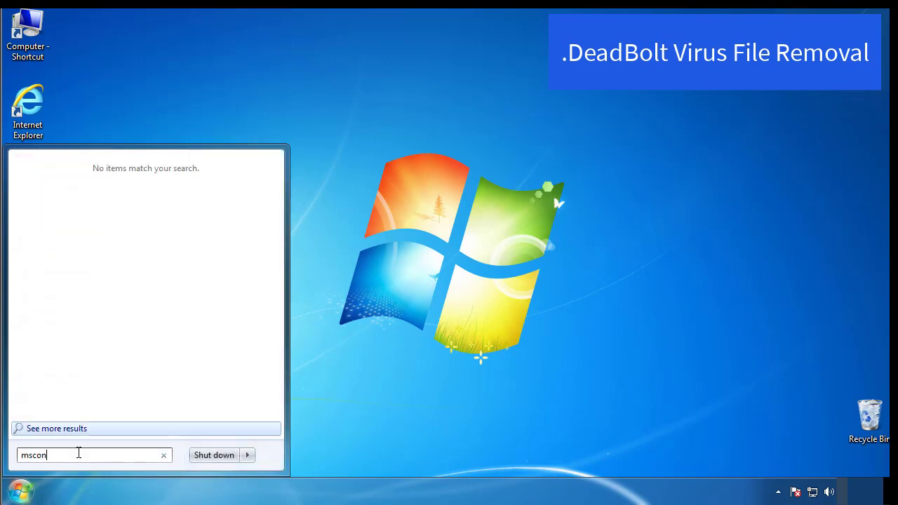
type("fig")
key("Return")
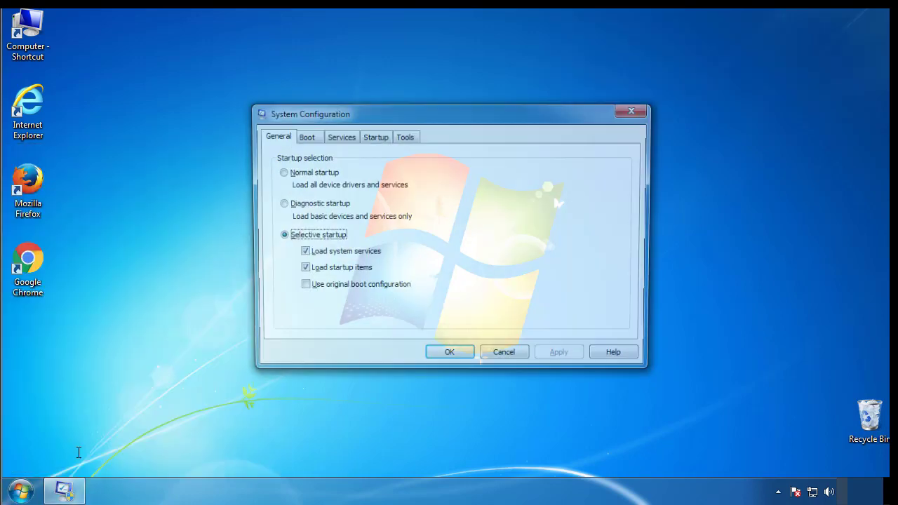
left_click(304, 137)
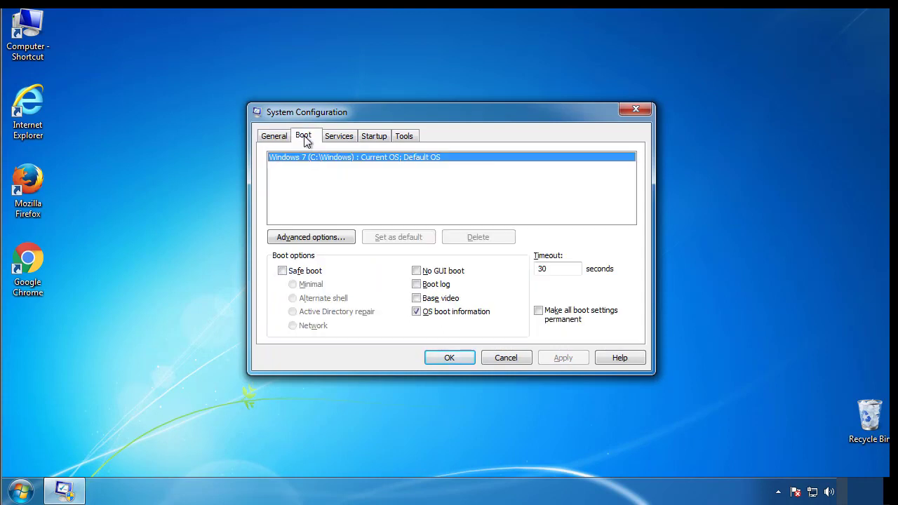
left_click(282, 271)
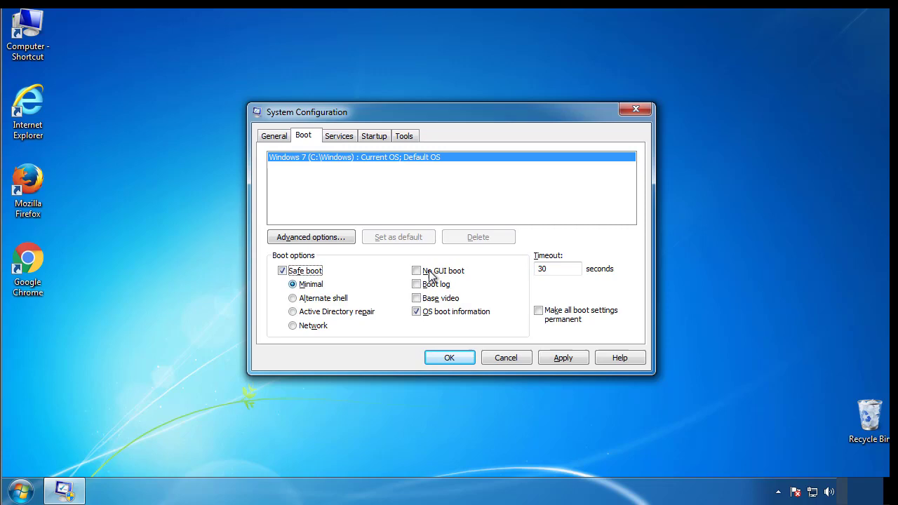
left_click(456, 359)
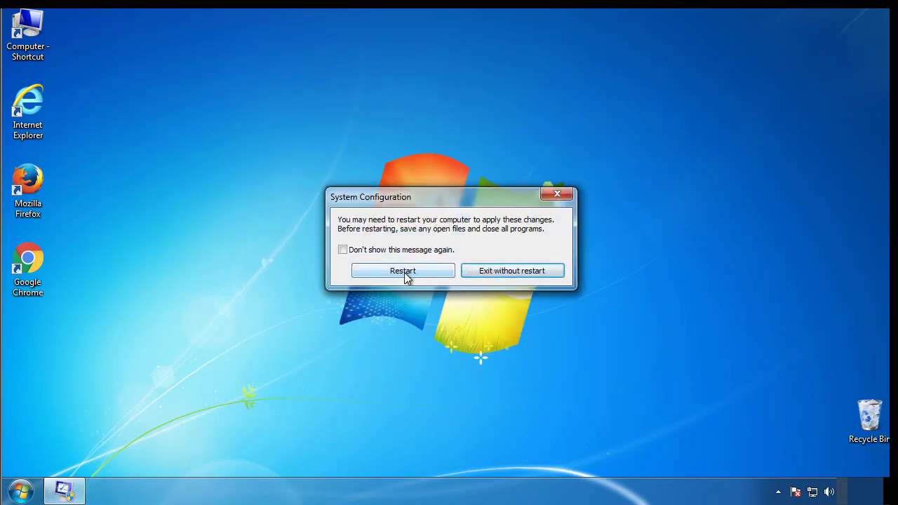
left_click(405, 273)
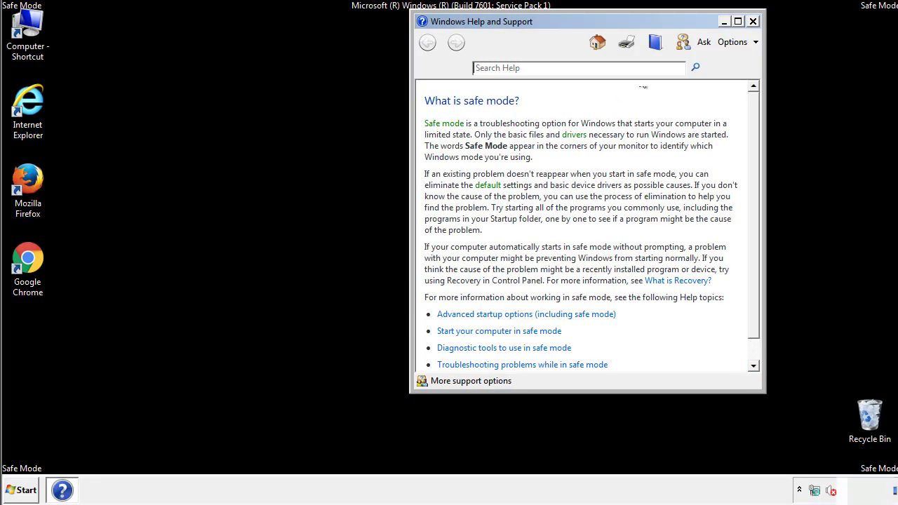
Step: Dismiss Safe Mode help, show hidden files, folders and drives in Folder Options, close Control Panel
left_click(753, 21)
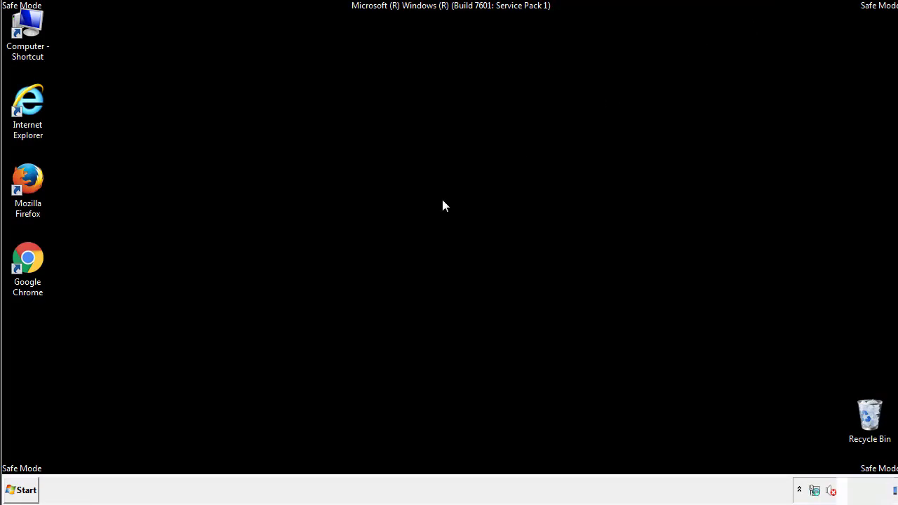
left_click(26, 489)
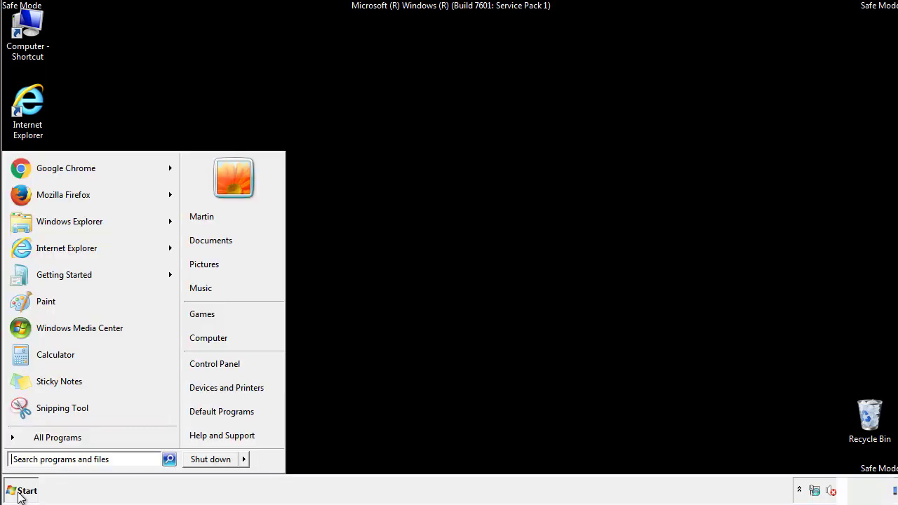
left_click(223, 362)
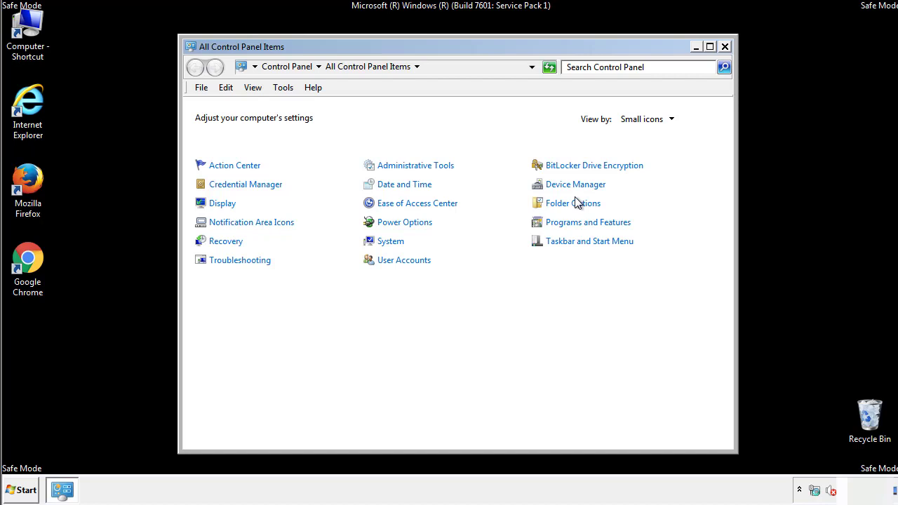
left_click(574, 203)
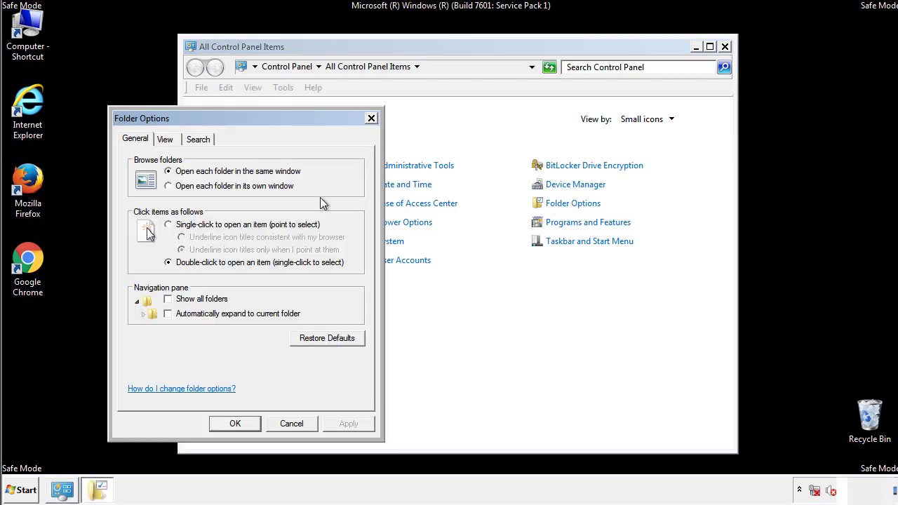
left_click(166, 140)
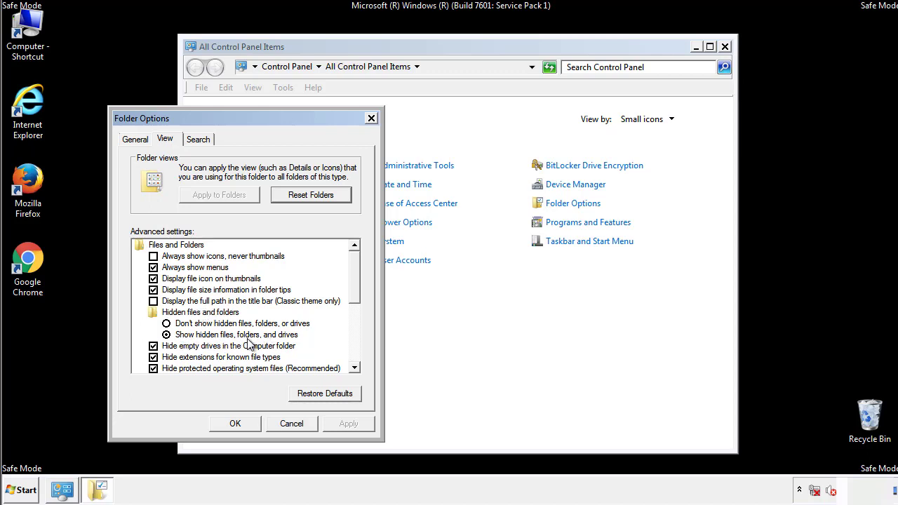
left_click(242, 422)
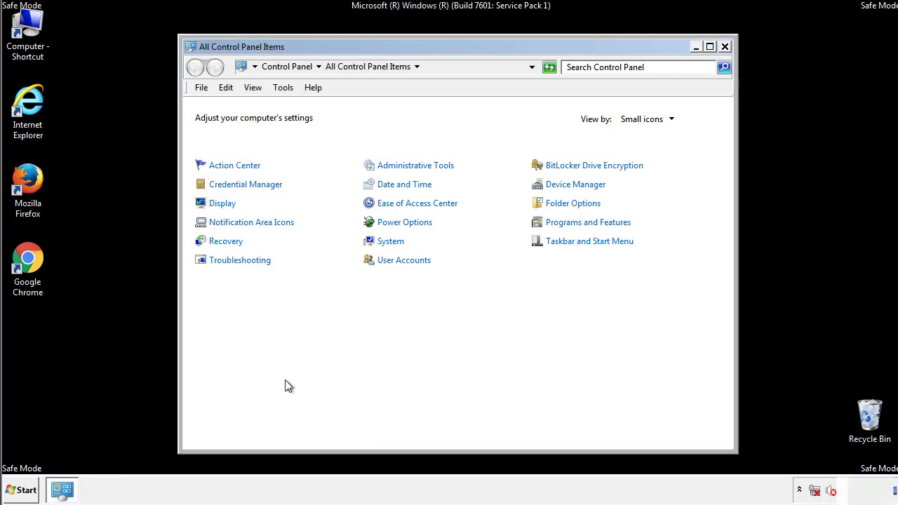
left_click(725, 46)
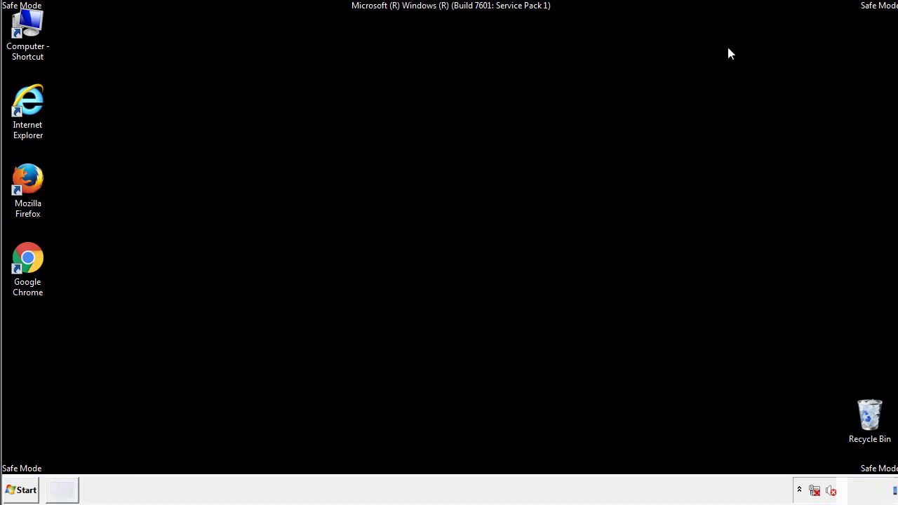
Step: Browse from Computer into C:\Windows and scroll down to System32
double_click(28, 27)
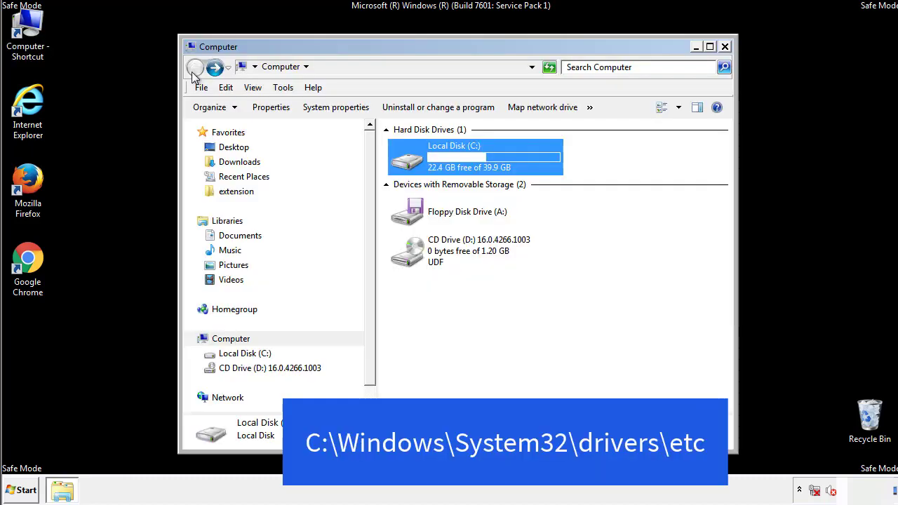
double_click(414, 164)
double_click(411, 255)
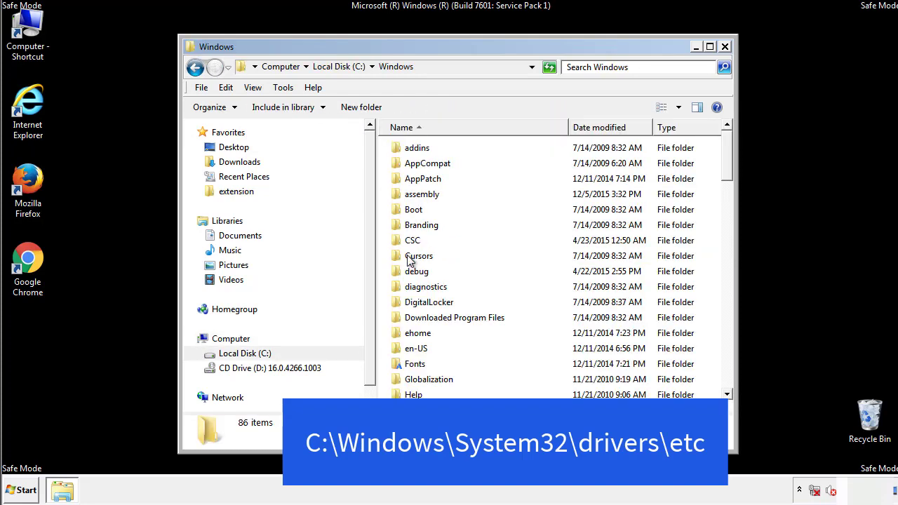
scroll(412, 317, "down", 2)
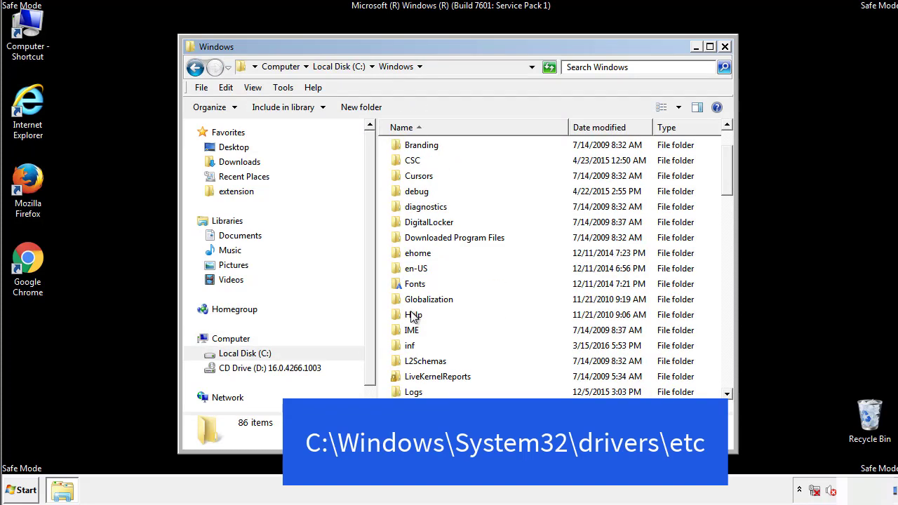
scroll(412, 317, "down", 2)
scroll(413, 317, "down", 2)
scroll(413, 317, "down", 3)
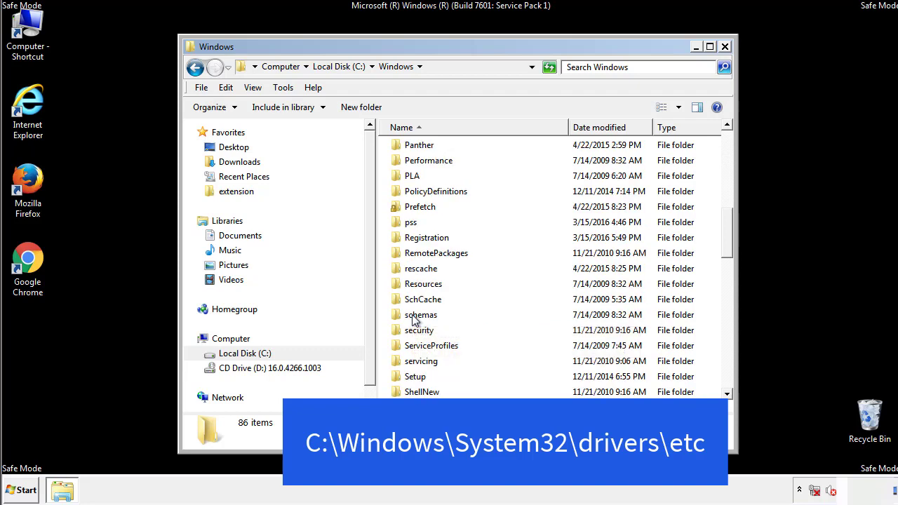
scroll(413, 317, "down", 2)
Step: Go through System32 and drivers into etc and open the hosts file
double_click(425, 363)
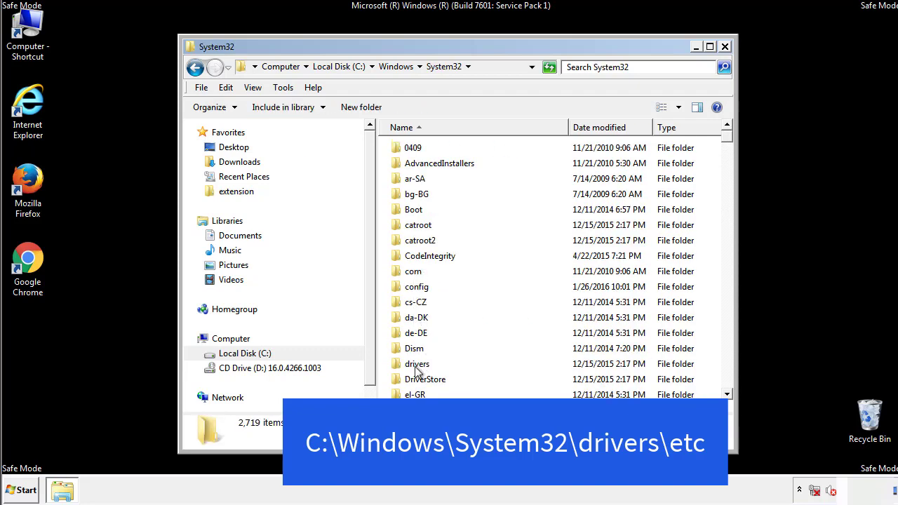
double_click(417, 365)
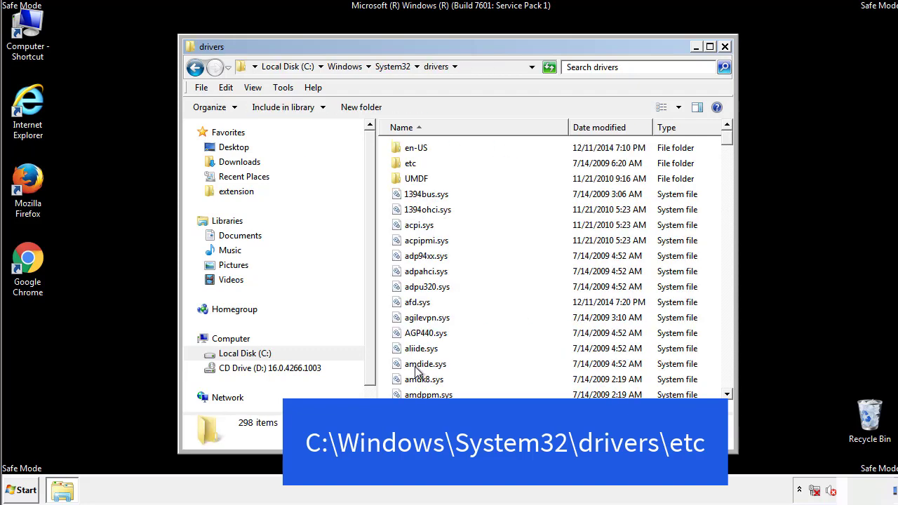
double_click(401, 167)
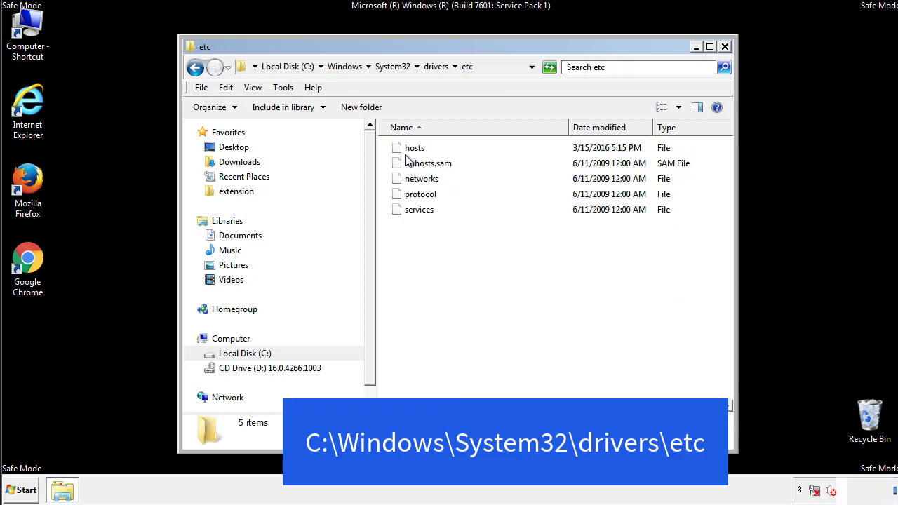
double_click(409, 148)
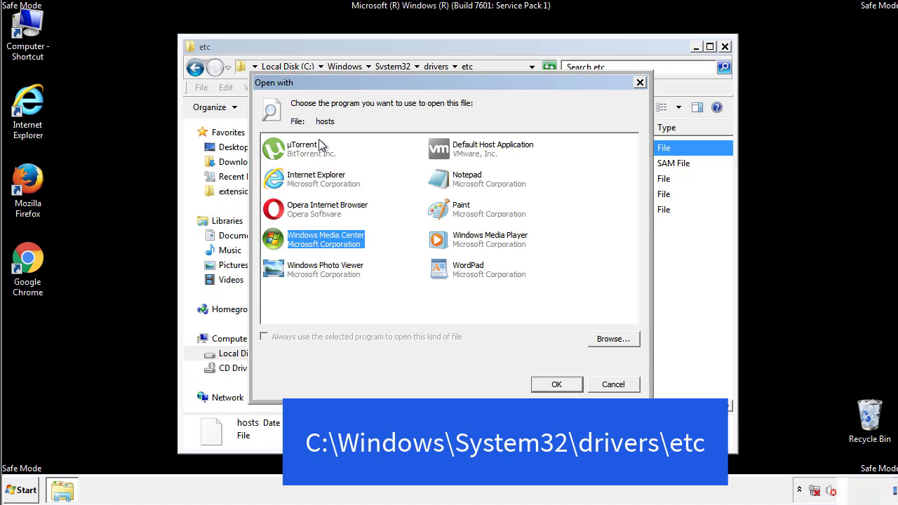
Step: Open the hosts file in Notepad and reposition its window
left_click(454, 182)
left_click(555, 385)
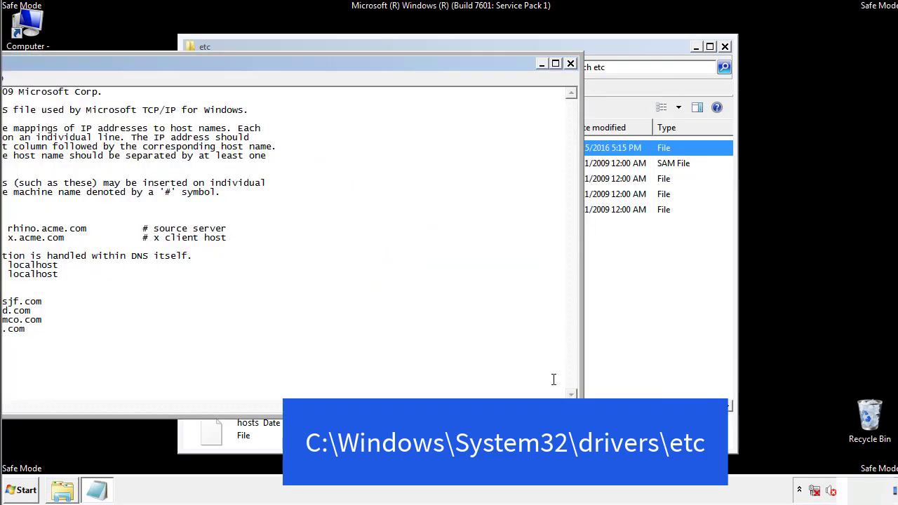
left_click_drag(366, 69, 571, 82)
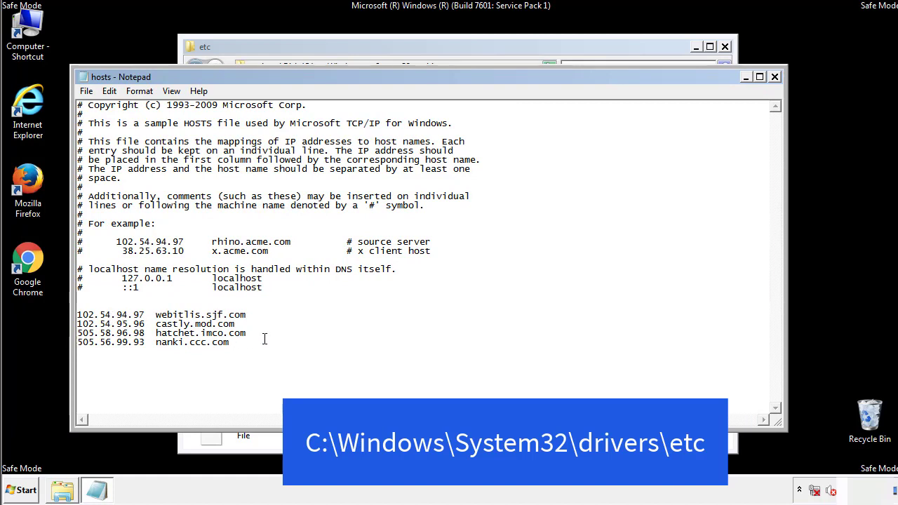
Step: Delete the four suspicious host entries and save hosts when closing Notepad
left_click_drag(251, 344, 95, 312)
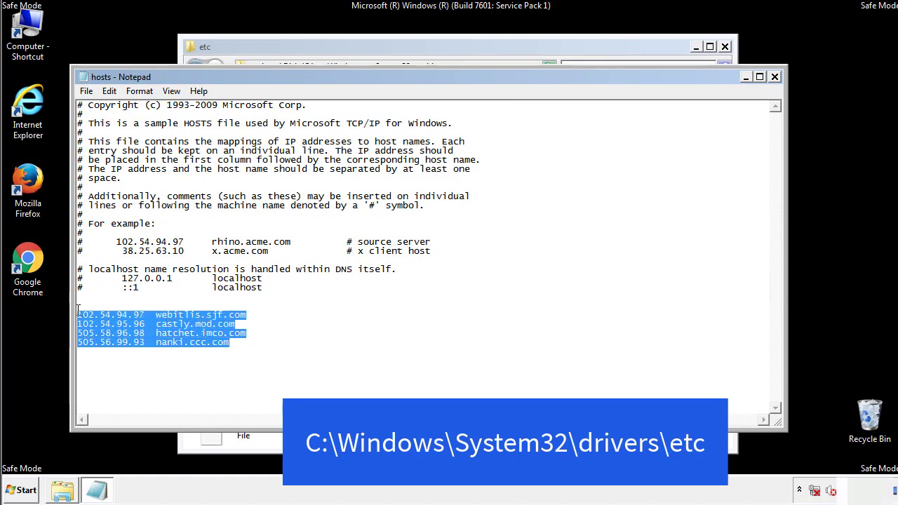
key("Delete")
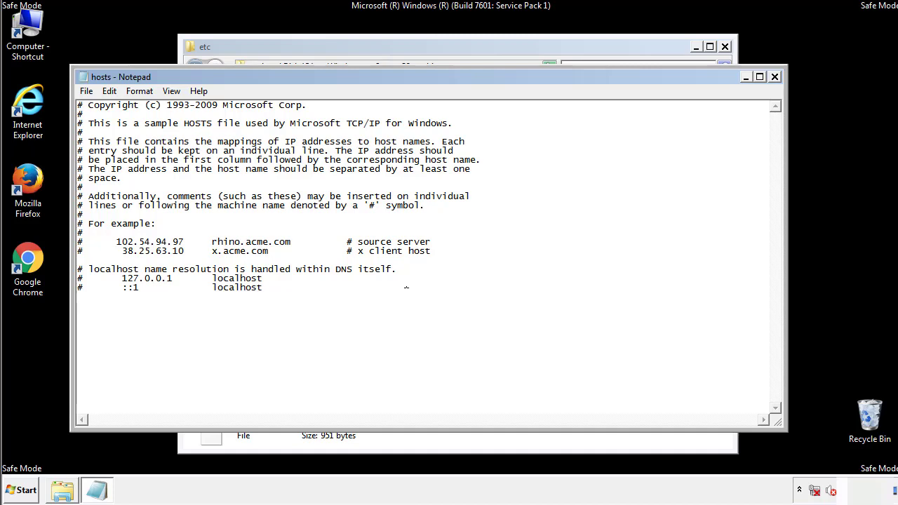
left_click(774, 77)
left_click(395, 257)
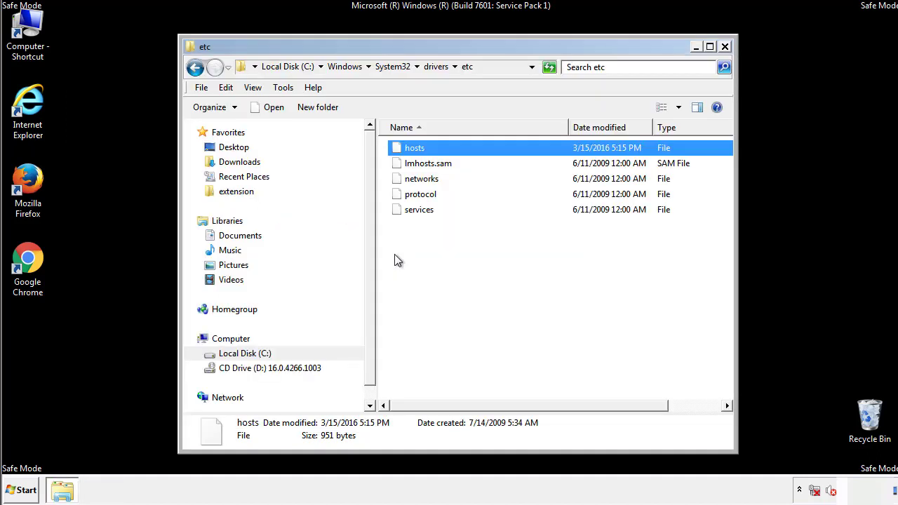
left_click(395, 260)
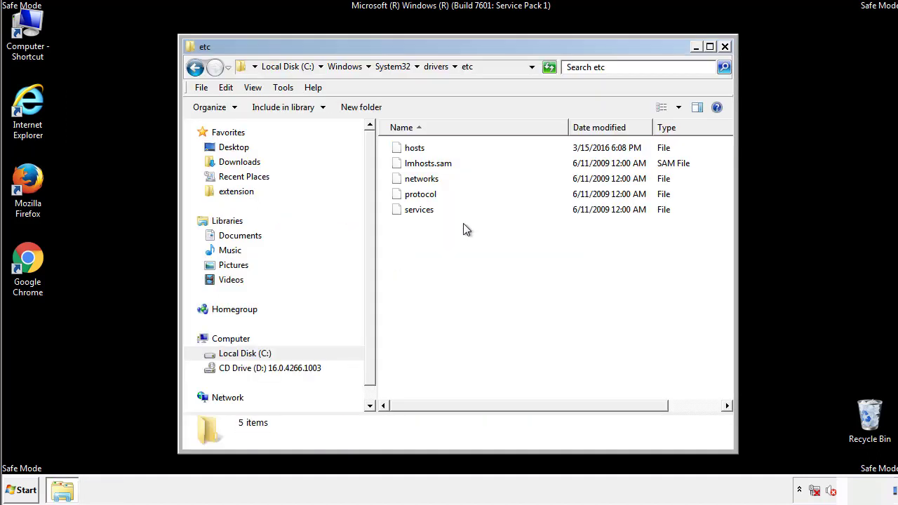
Step: Close the etc window and open the Startup folder from All Programs
left_click(724, 46)
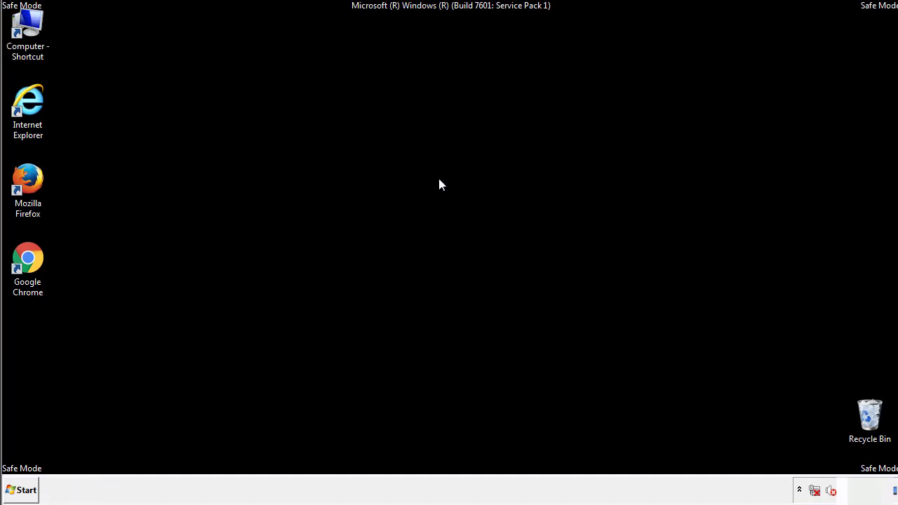
left_click(24, 490)
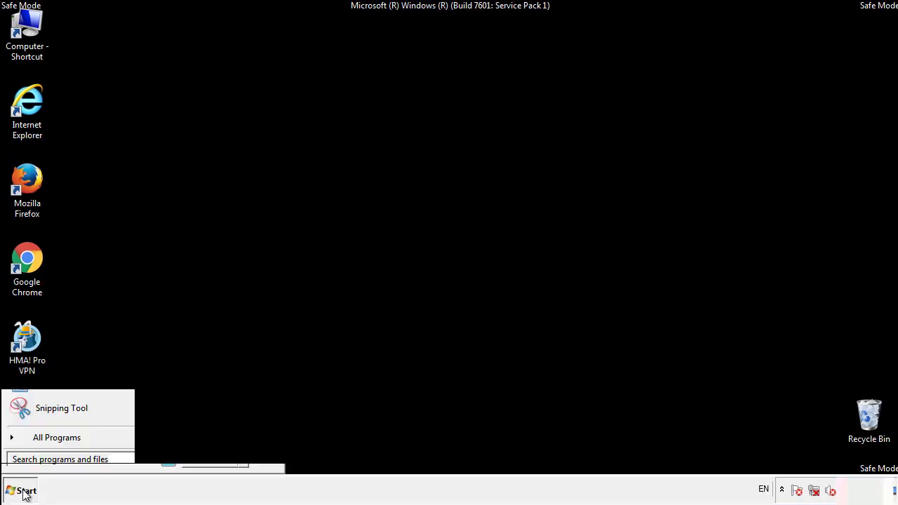
left_click(40, 442)
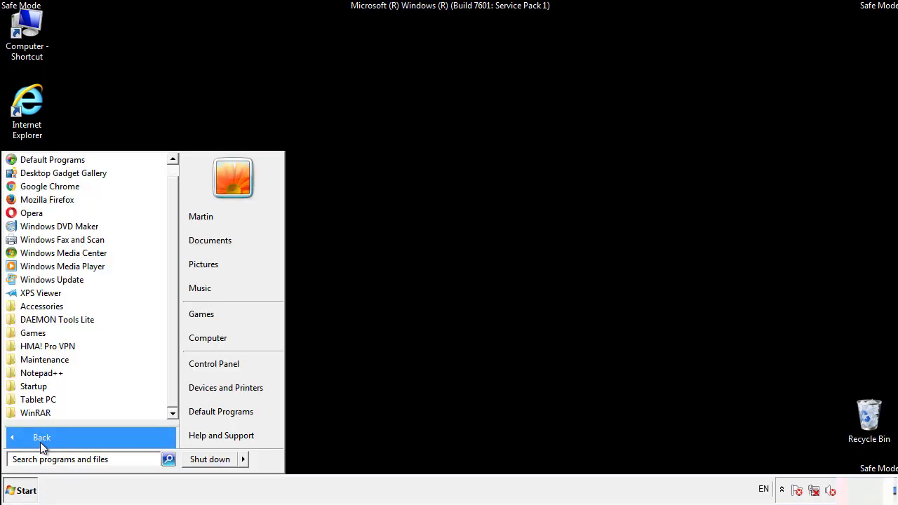
right_click(35, 385)
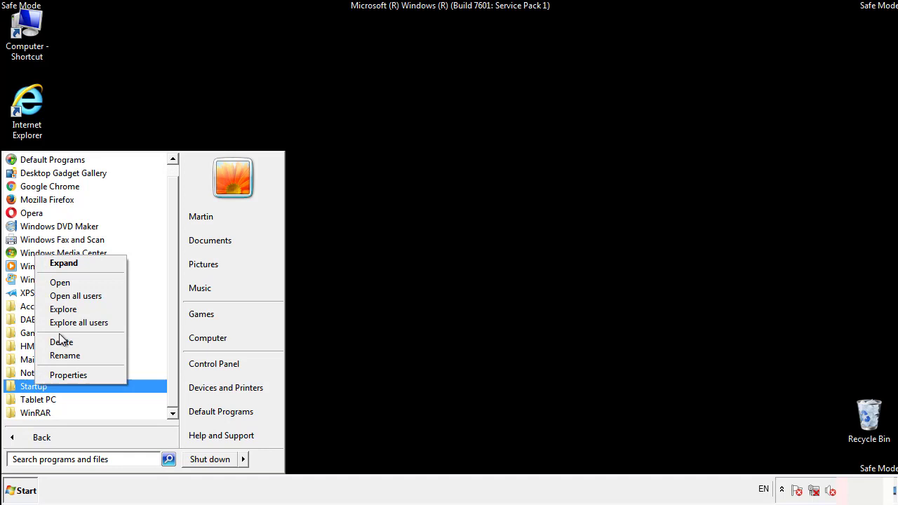
left_click(68, 282)
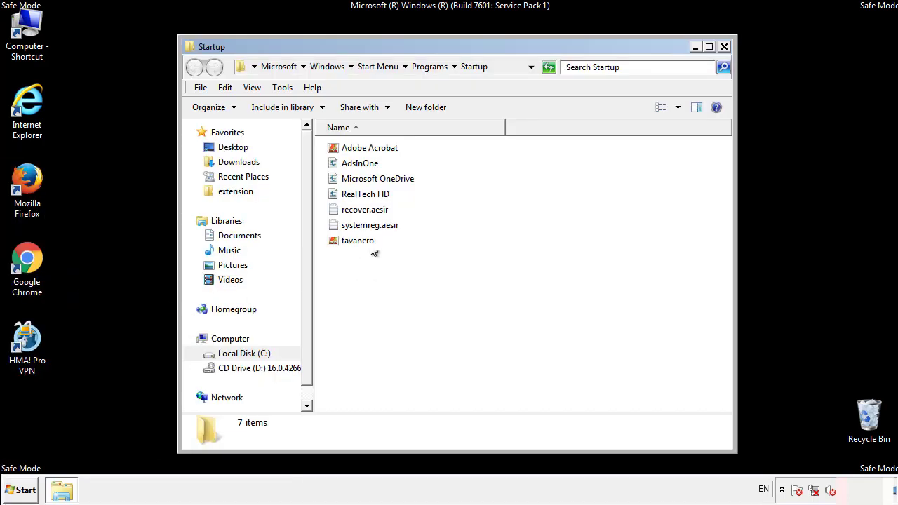
Step: Delete AdsInOne, recover.aesir, systemreg.aesir and tavanero from Startup, then close the folder
left_click(365, 165)
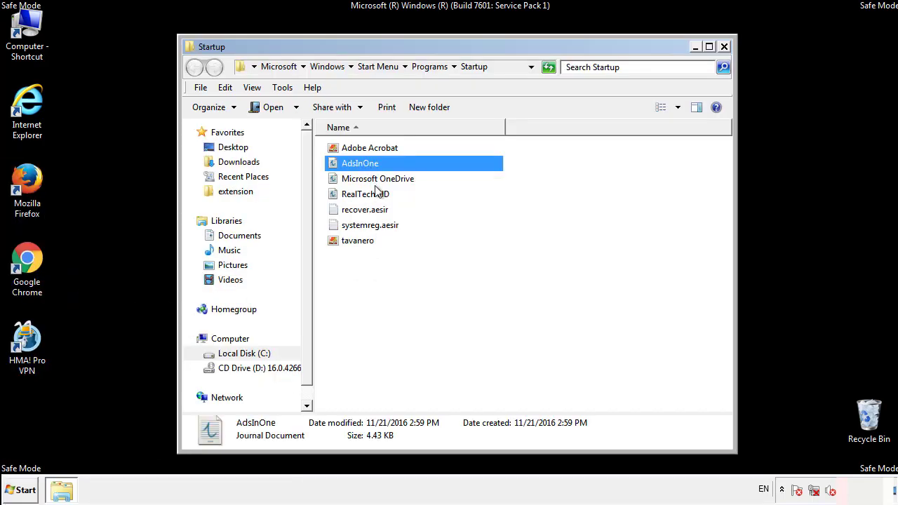
left_click(365, 210, "ctrl")
left_click(373, 225, "ctrl")
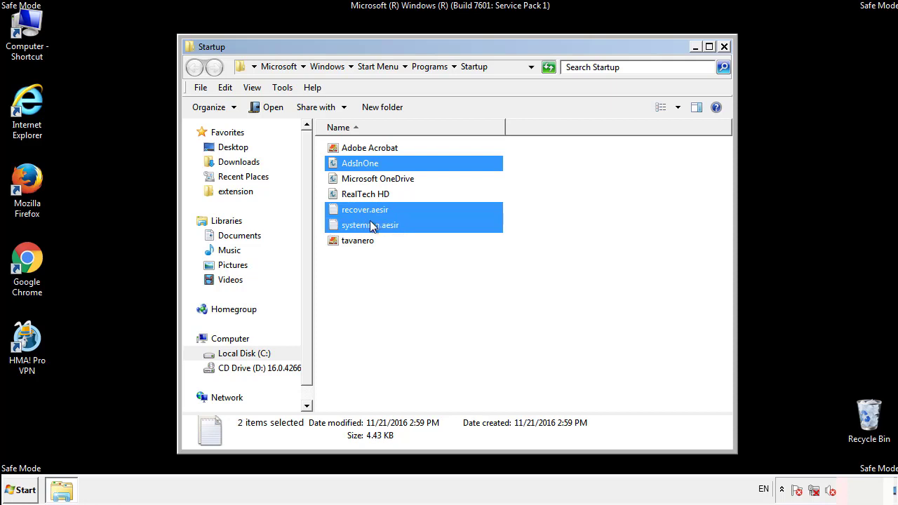
left_click(361, 241, "ctrl")
right_click(356, 241)
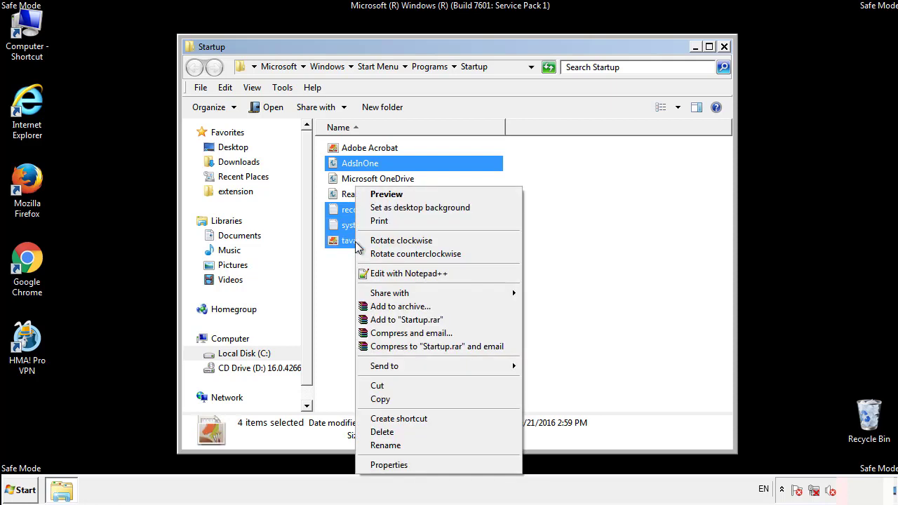
left_click(381, 432)
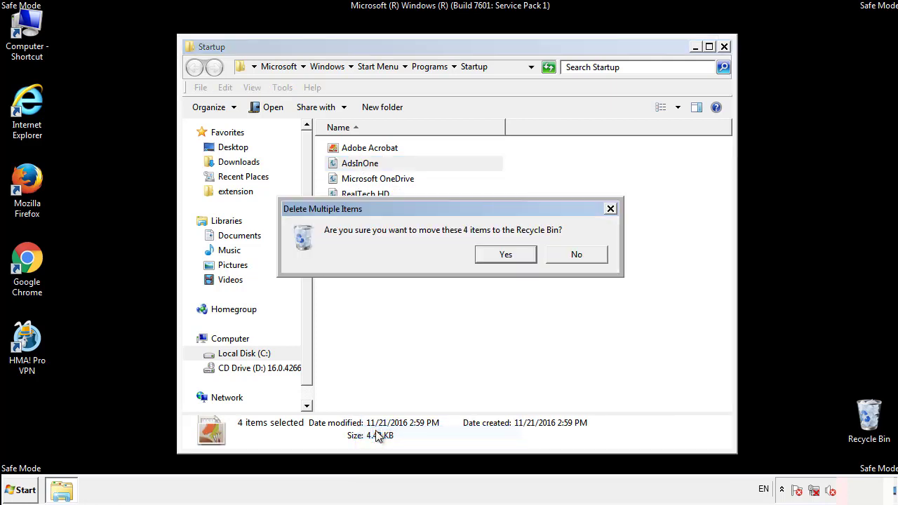
left_click(495, 257)
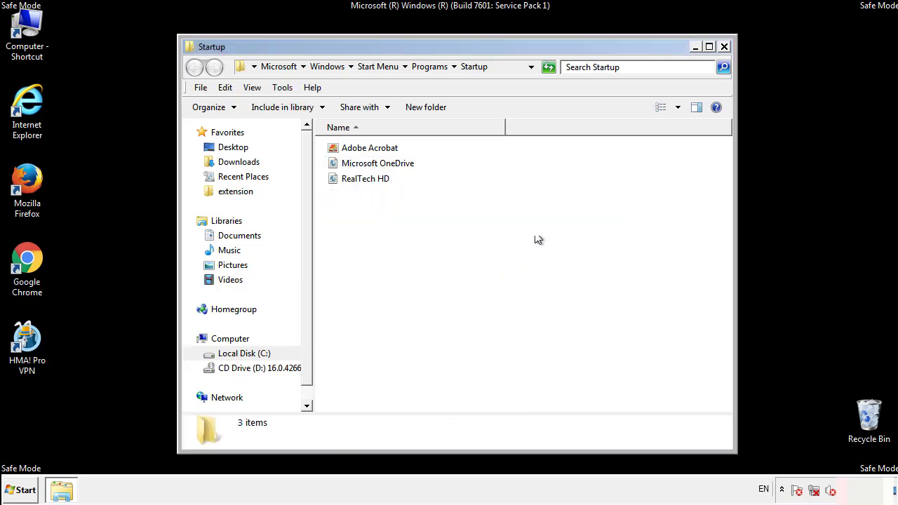
left_click(723, 43)
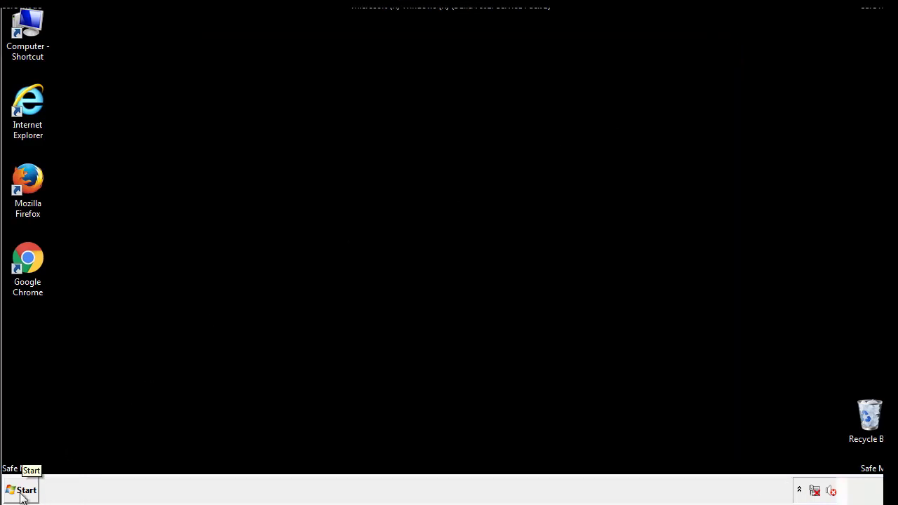
Step: Launch Registry Editor with regedit from the Start search
left_click(21, 494)
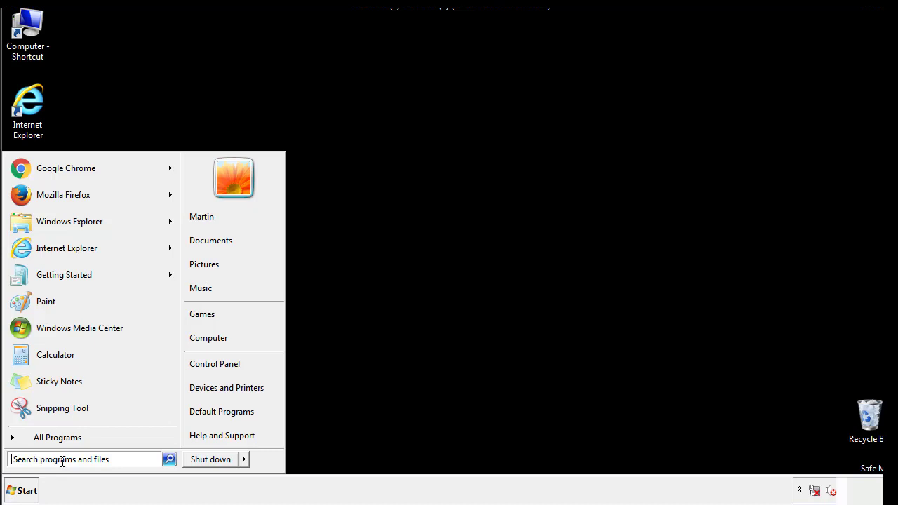
type("reged")
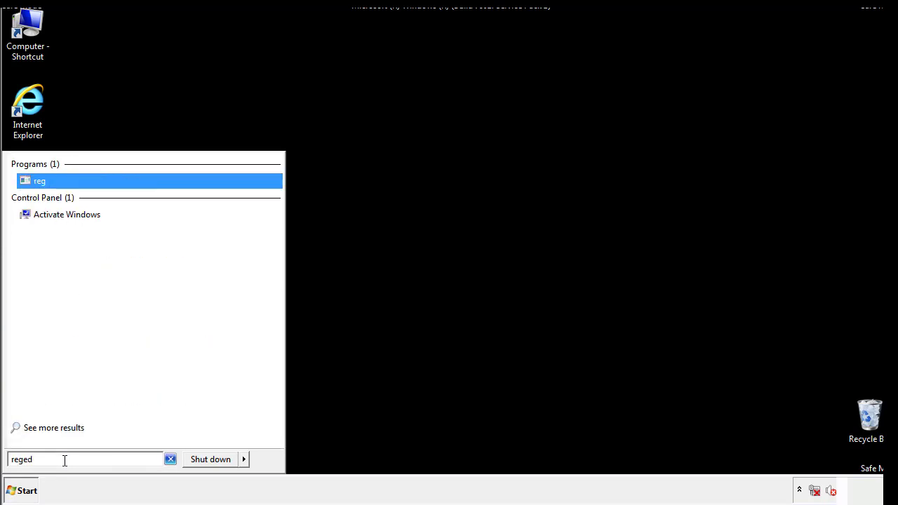
type("it")
key("Return")
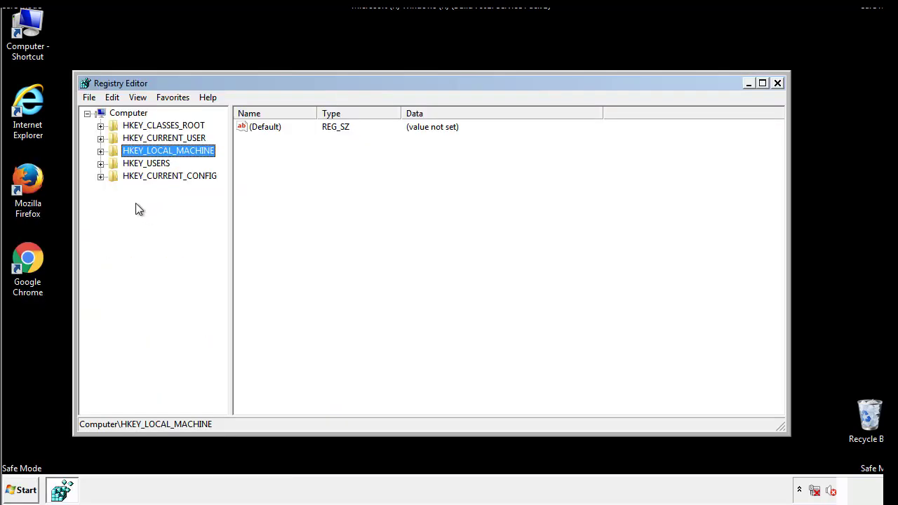
Step: Expand HKEY_LOCAL_MACHINE\SOFTWARE\Microsoft\Windows\CurrentVersion to reveal its Run key
left_click(100, 151)
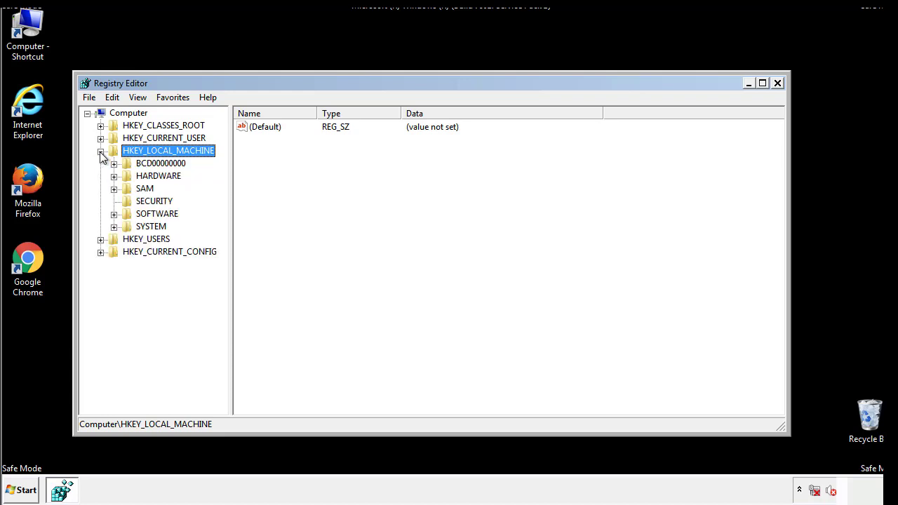
left_click(113, 215)
left_click_drag(221, 206, 222, 232)
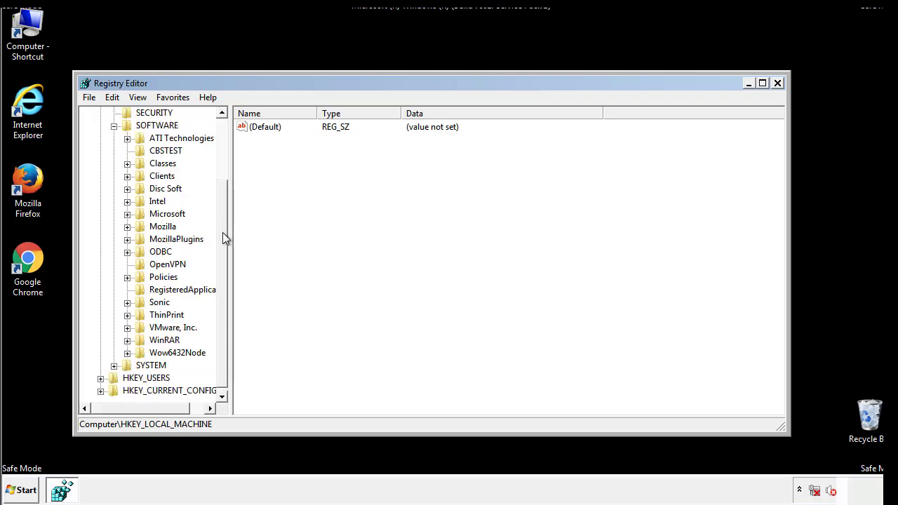
left_click(127, 215)
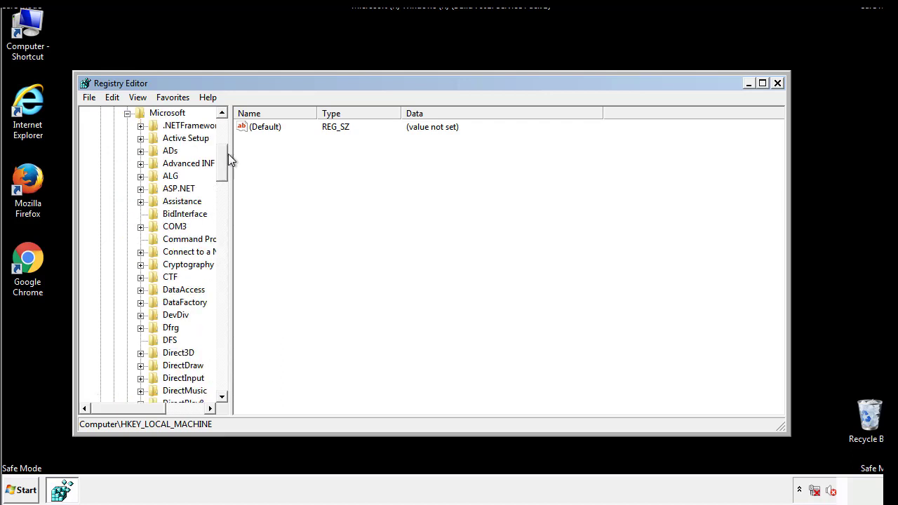
mouse_move(221, 172)
left_mouse_down()
mouse_move(223, 376)
mouse_move(222, 362)
left_mouse_up()
left_click(140, 214)
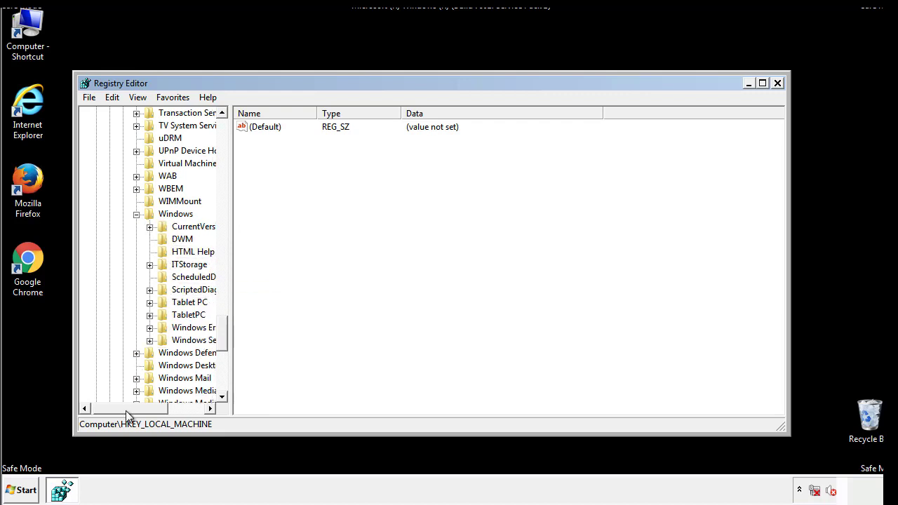
left_click_drag(125, 411, 143, 412)
left_click(115, 227)
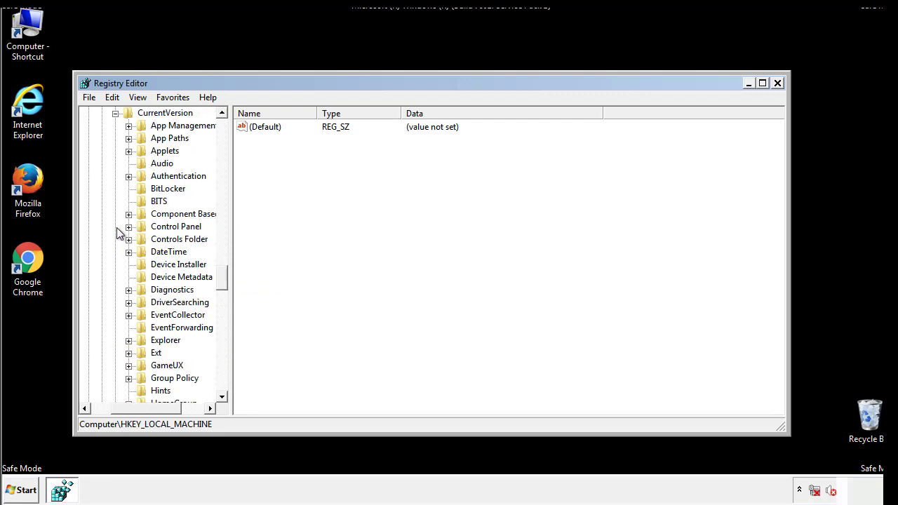
left_click_drag(223, 279, 221, 325)
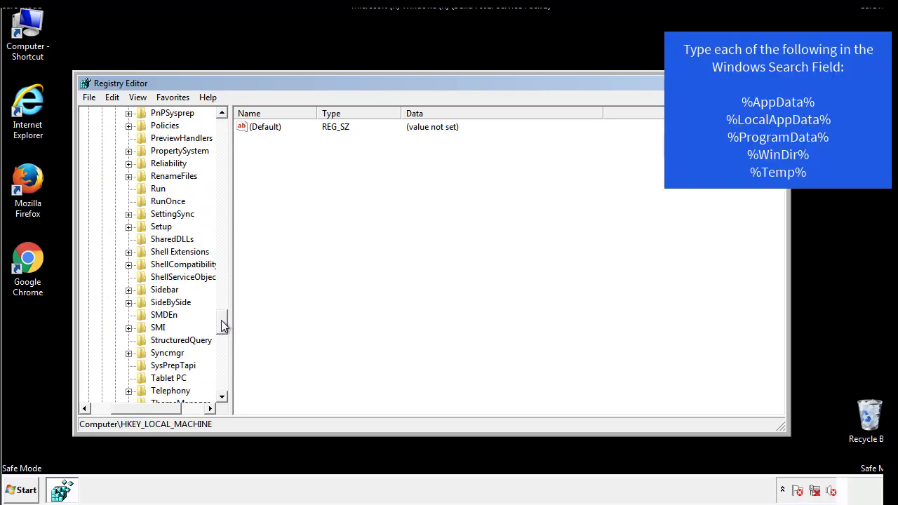
Step: Delete the tappi.loc value from HKLM's Run key and scroll the tree back up
left_click(156, 188)
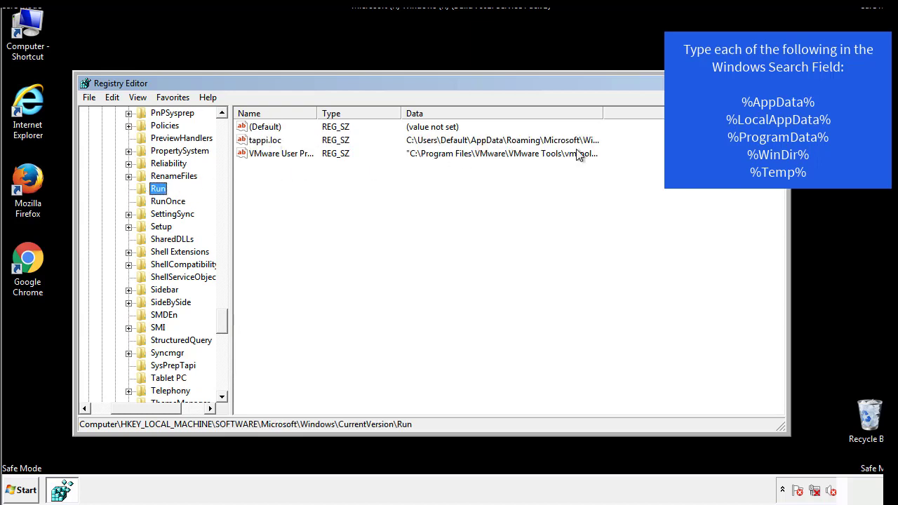
left_click(267, 143)
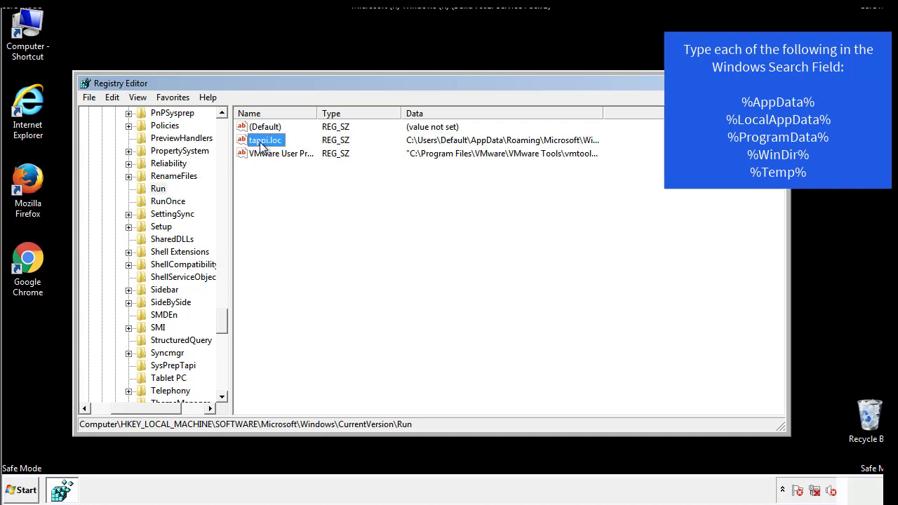
right_click(259, 143)
left_click(281, 183)
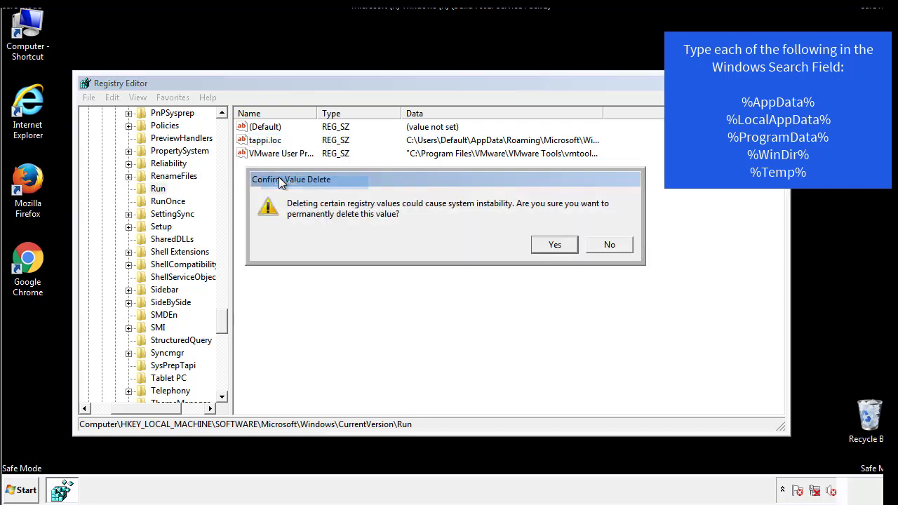
left_click(545, 244)
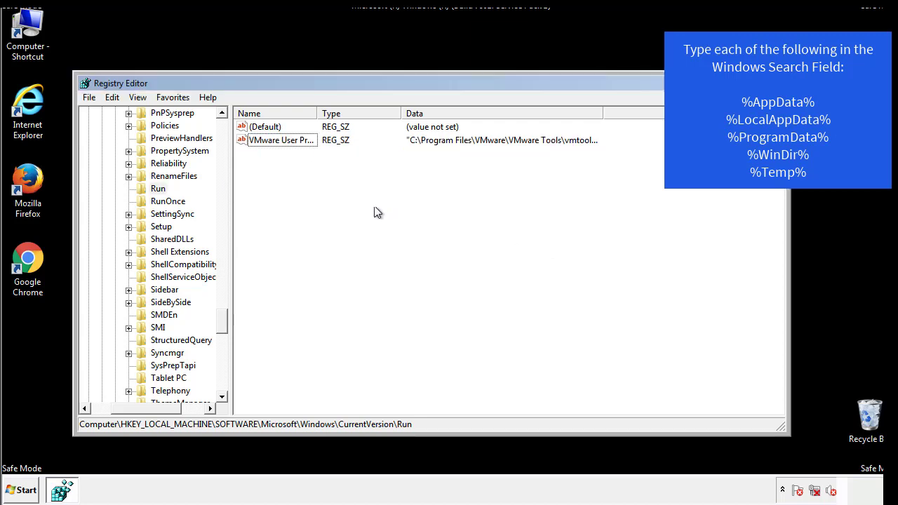
left_click_drag(222, 323, 222, 385)
left_click_drag(172, 409, 109, 417)
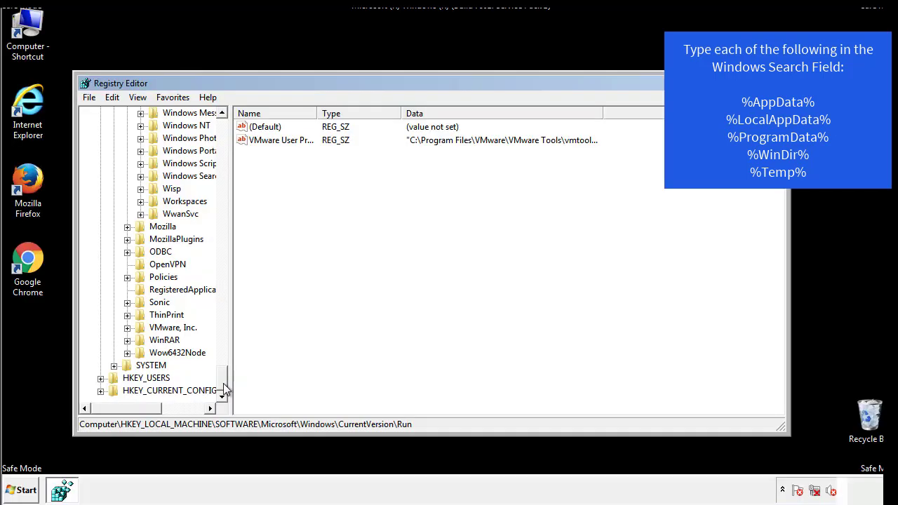
left_click_drag(226, 389, 229, 133)
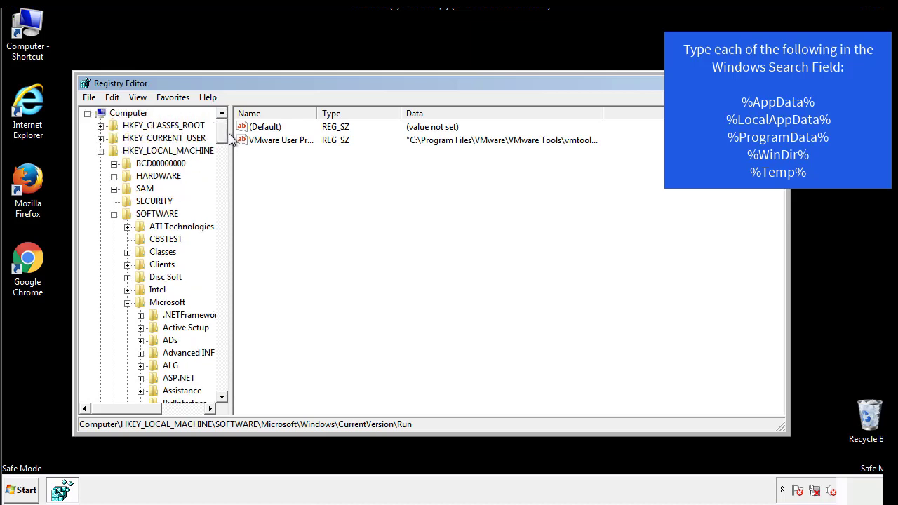
Step: Collapse HKLM and expand HKEY_CURRENT_USER\Software\Microsoft\Windows\CurrentVersion
left_click(100, 150)
left_click(100, 138)
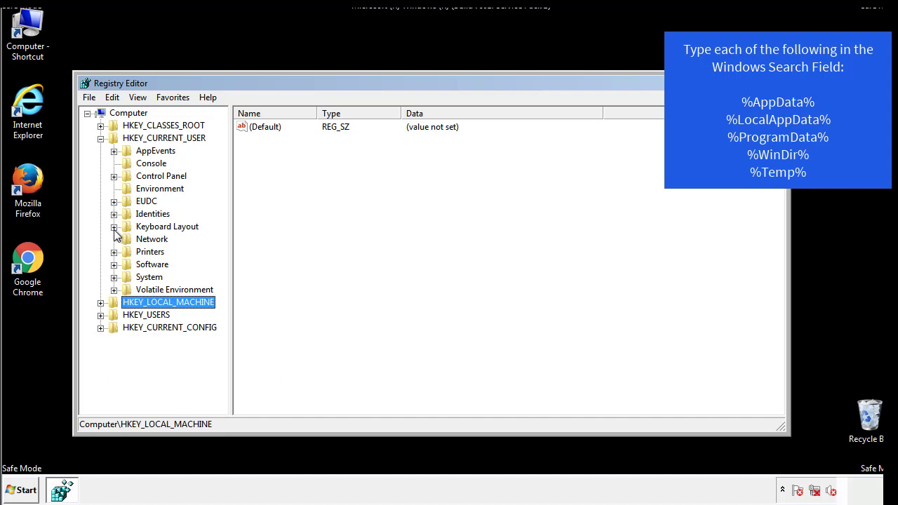
left_click(114, 264)
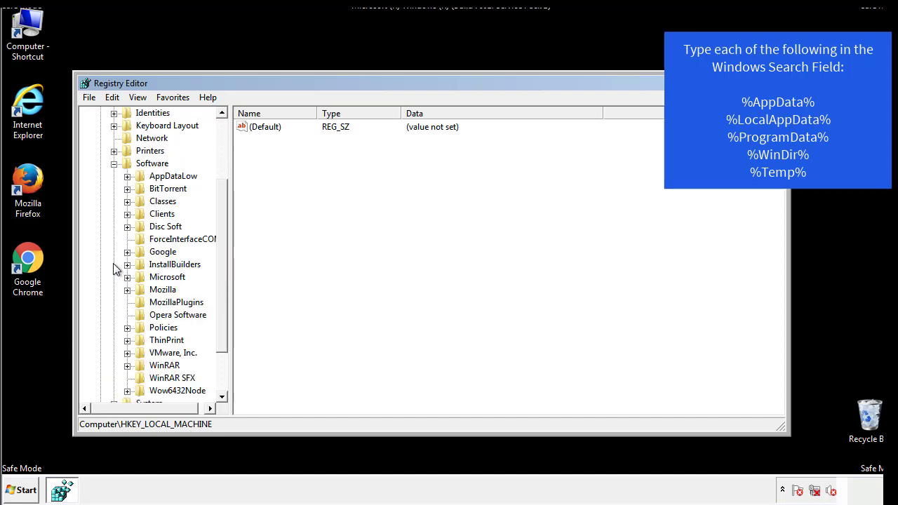
left_click_drag(220, 254, 221, 267)
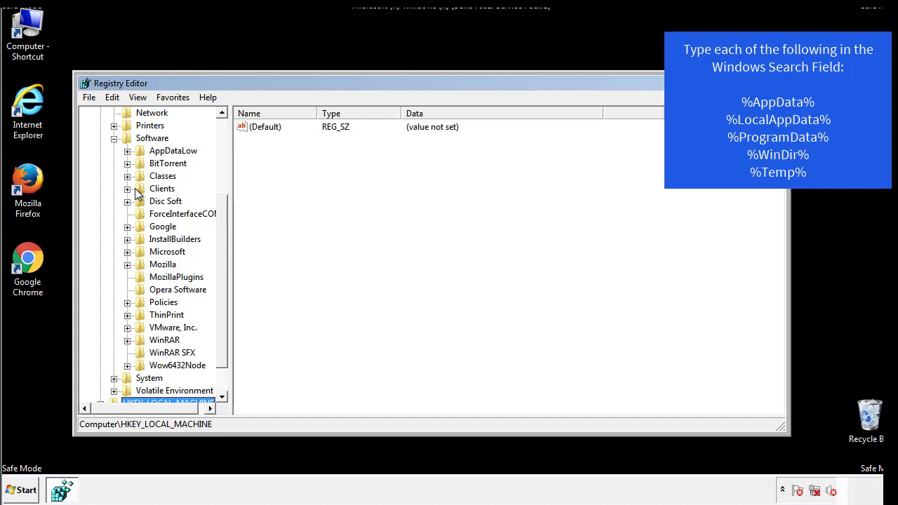
left_click(127, 253)
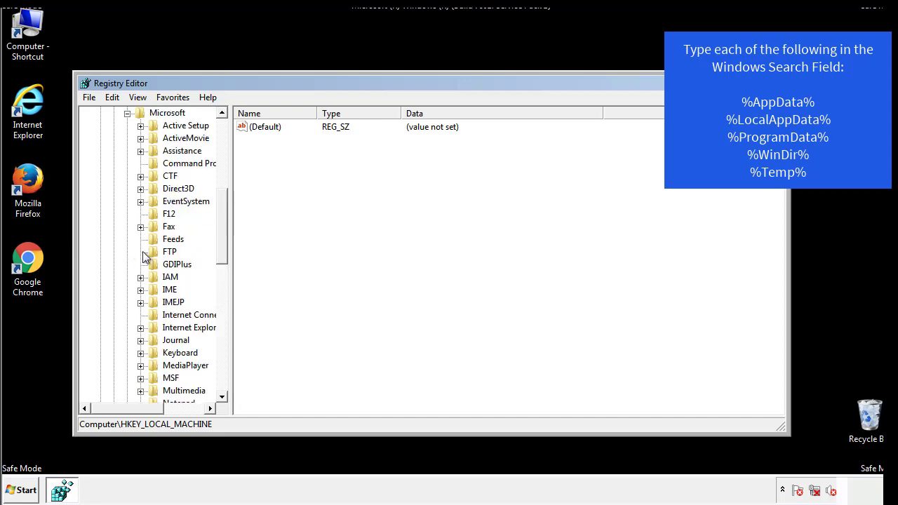
left_click_drag(220, 205, 221, 292)
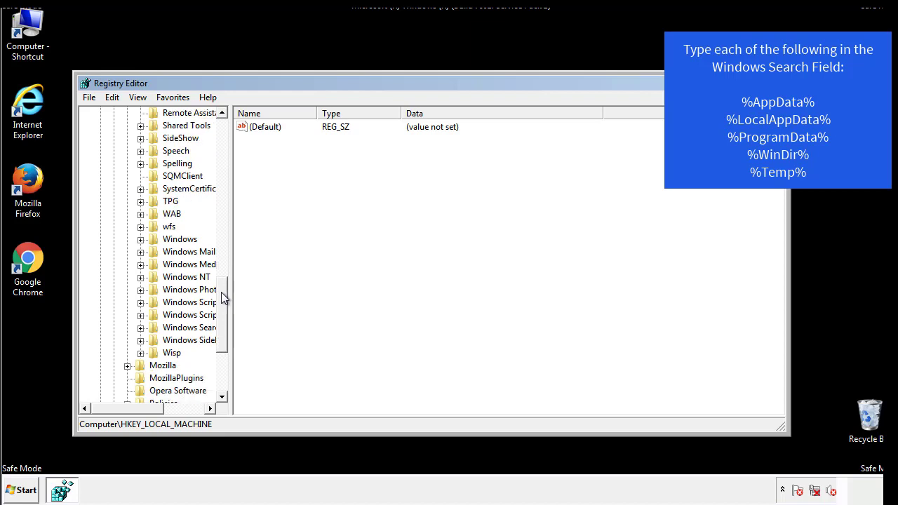
left_click(141, 240)
left_click(154, 251)
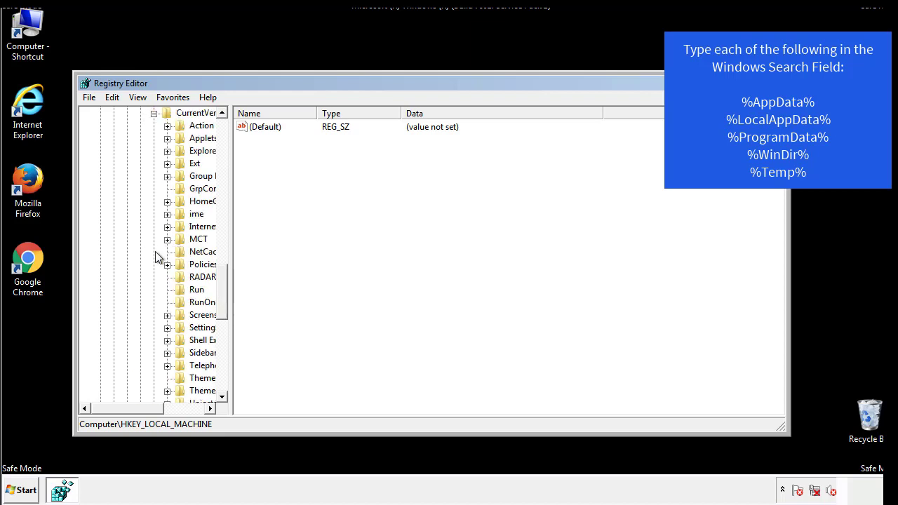
left_click_drag(135, 410, 158, 408)
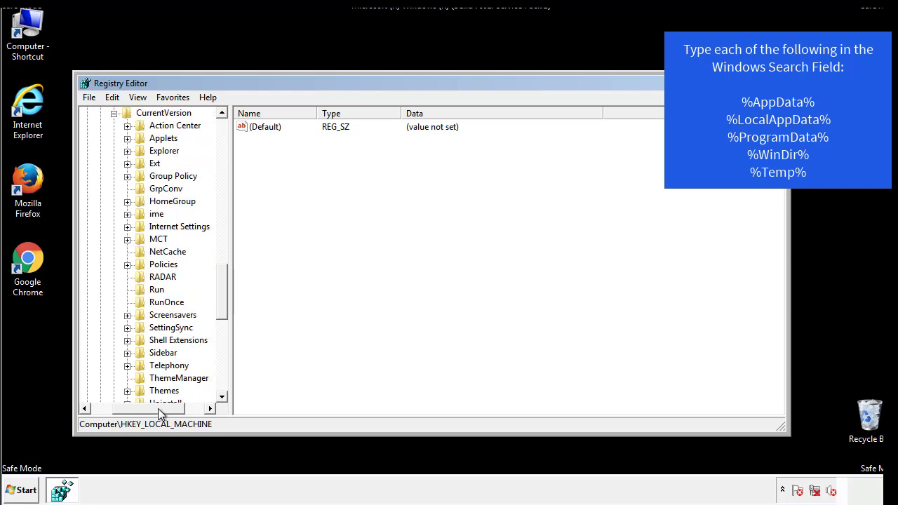
Step: Review HKCU's Run key with its DAEMON Tools entry, then collapse the Windows branch
left_click(155, 289)
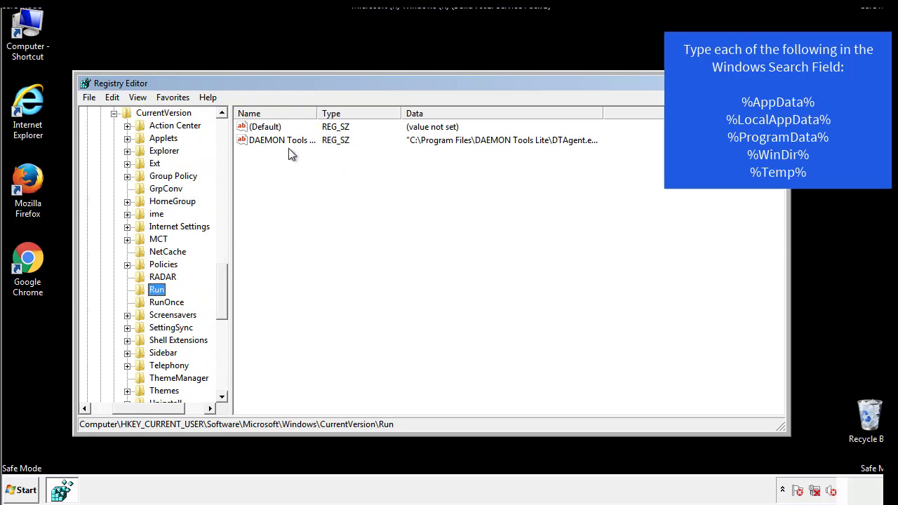
left_click(396, 162)
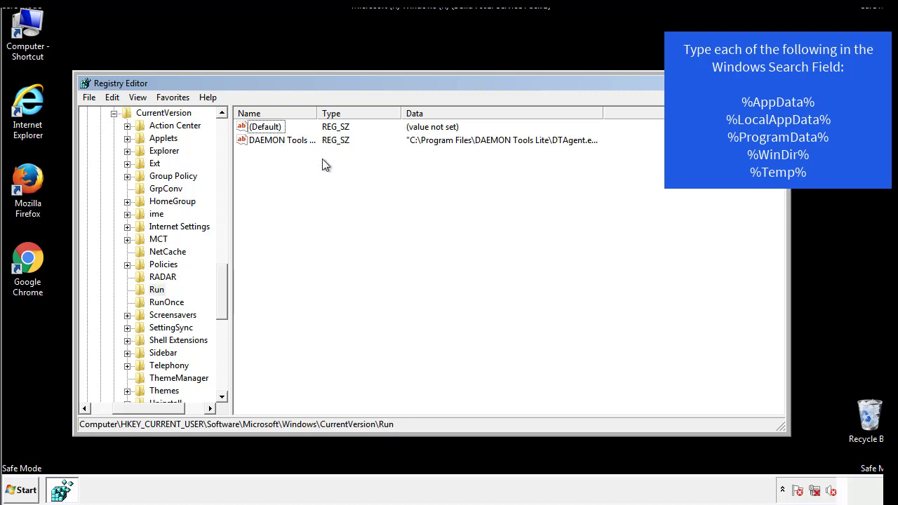
left_click_drag(148, 406, 131, 408)
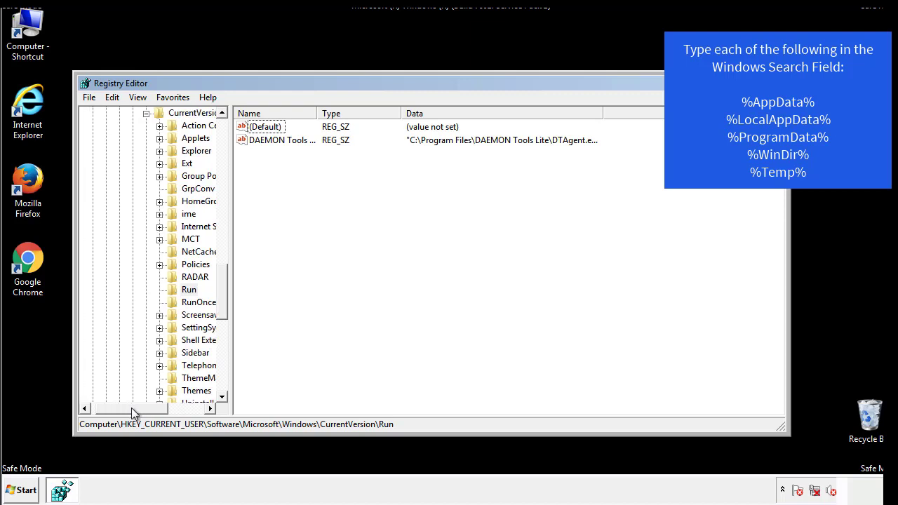
left_click_drag(227, 305, 222, 293)
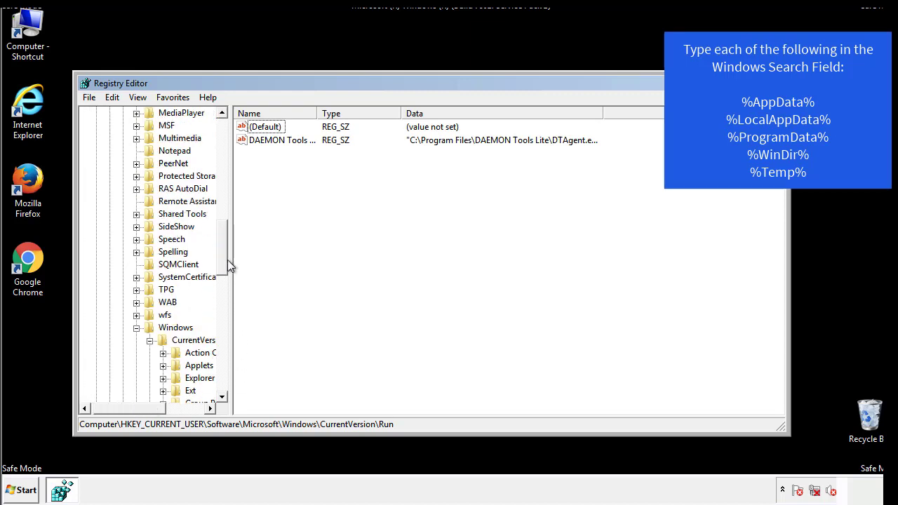
left_click(137, 327)
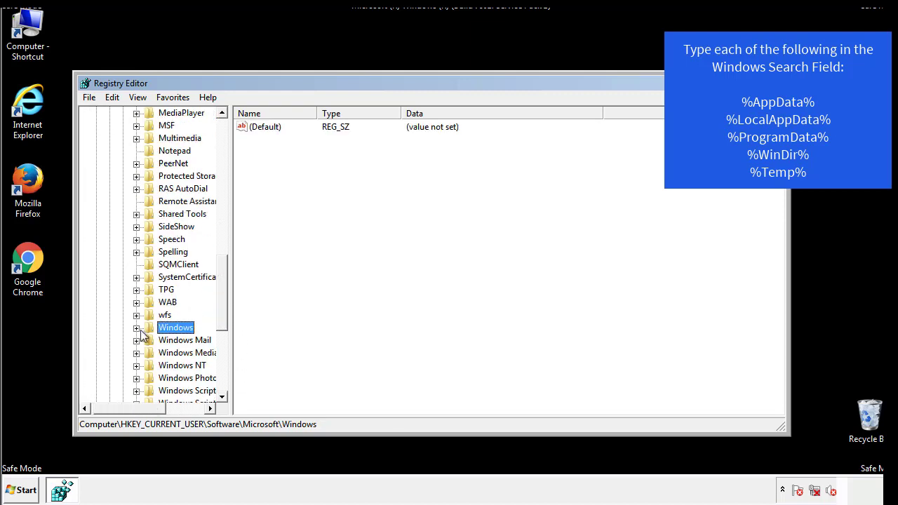
left_click_drag(225, 312, 225, 173)
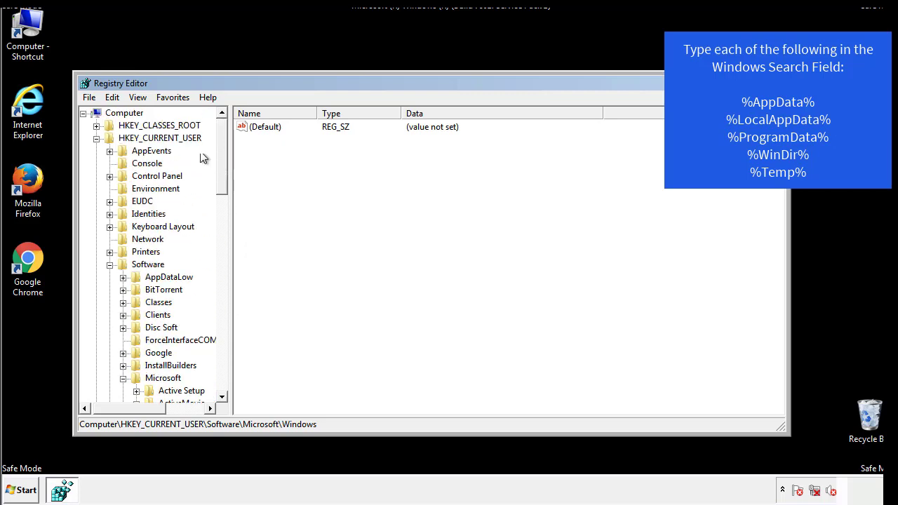
Step: Search the registry's keys, values and data for %temp% via Edit > Find
left_click(118, 98)
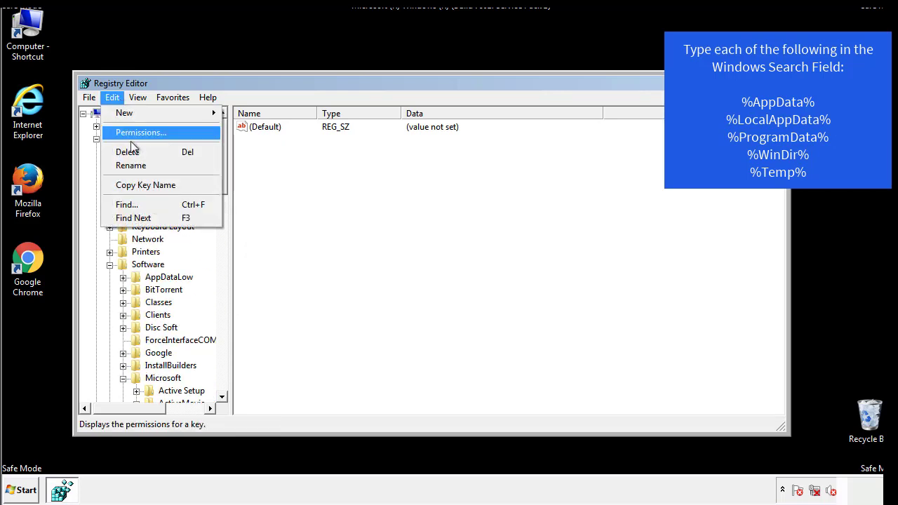
left_click(127, 204)
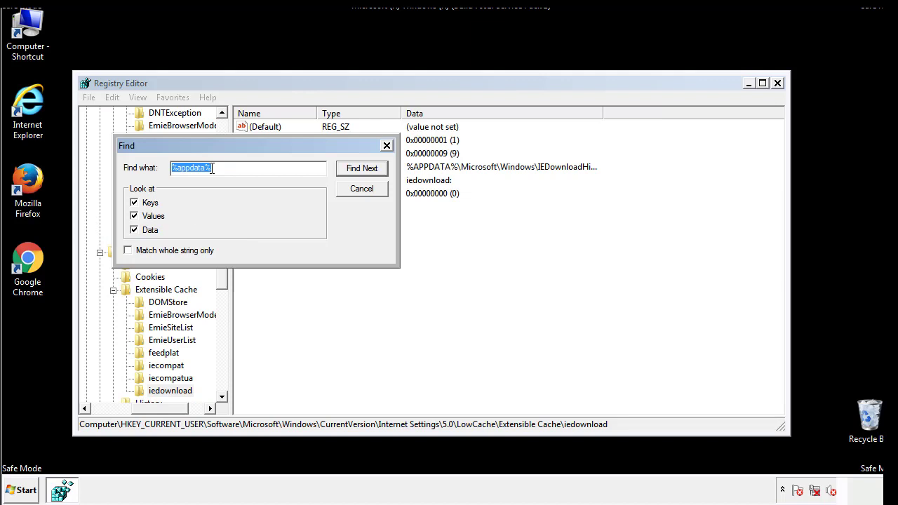
type("%t")
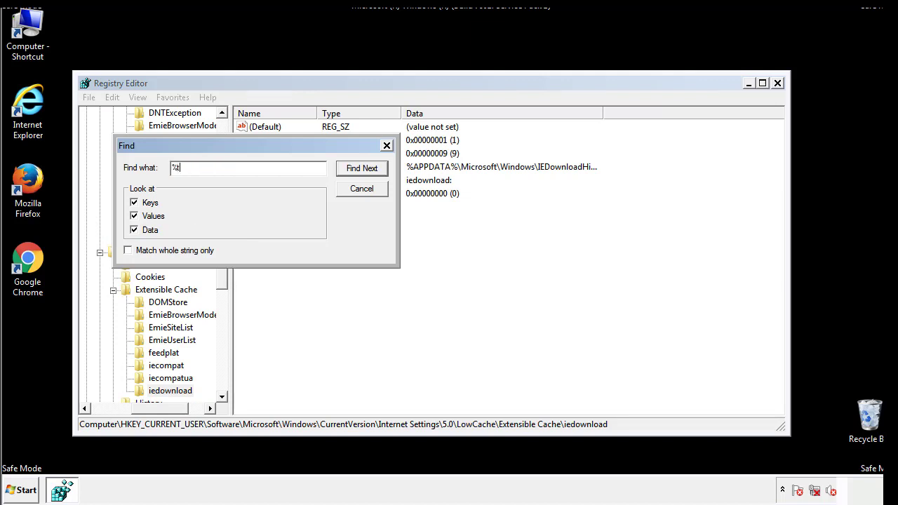
type("emp%")
key("Return")
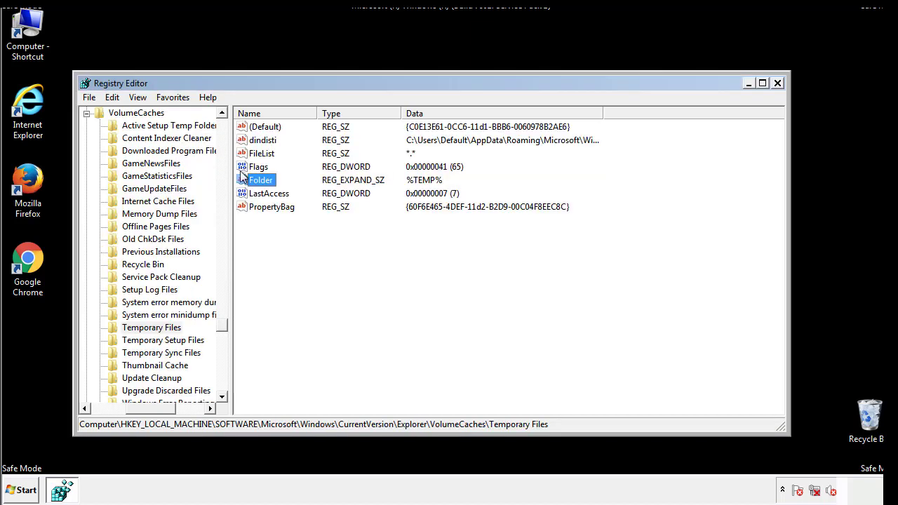
Step: Select all values in the Temporary Files key and delete them, confirming with Yes
left_click(367, 245)
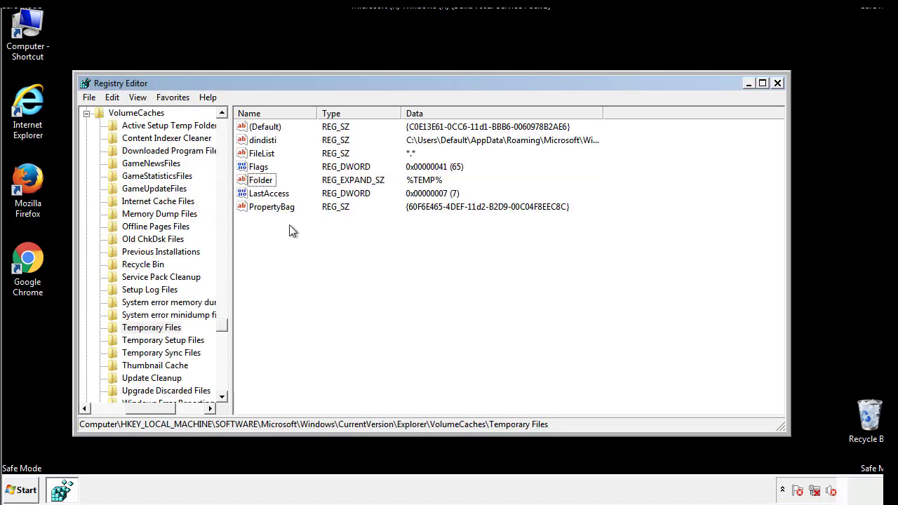
mouse_move(289, 226)
left_mouse_down()
mouse_move(265, 202)
mouse_move(254, 131)
left_mouse_up()
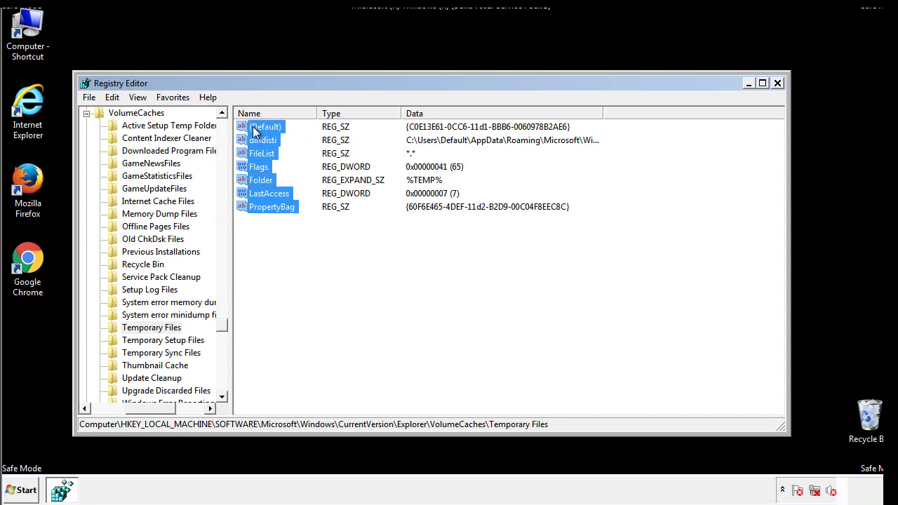
right_click(254, 132)
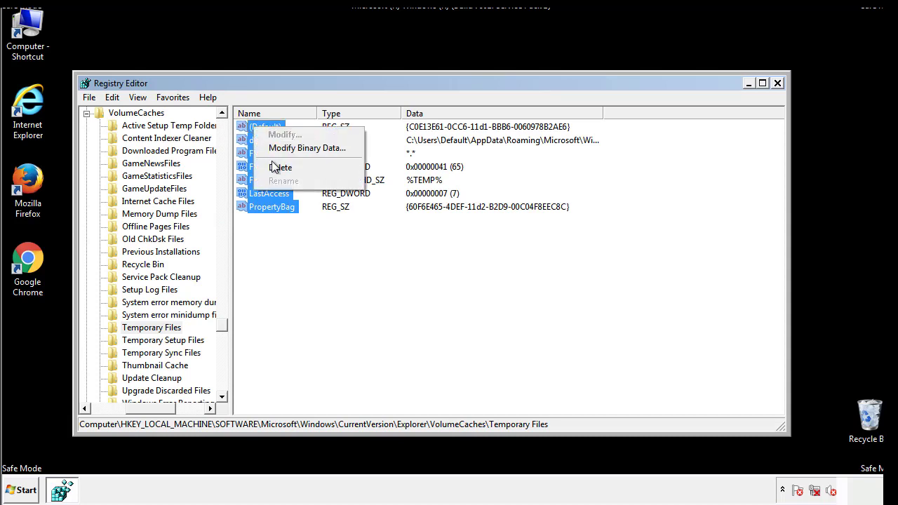
left_click(272, 167)
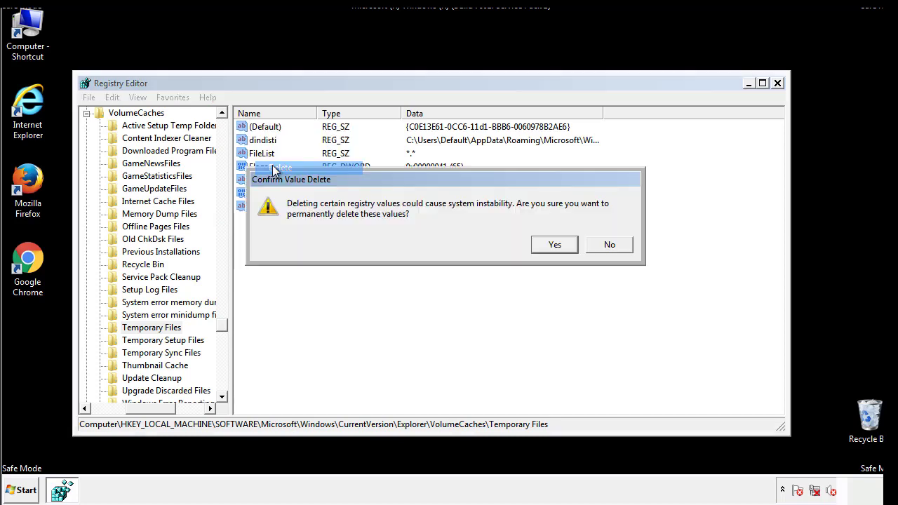
left_click(570, 246)
left_click(309, 167)
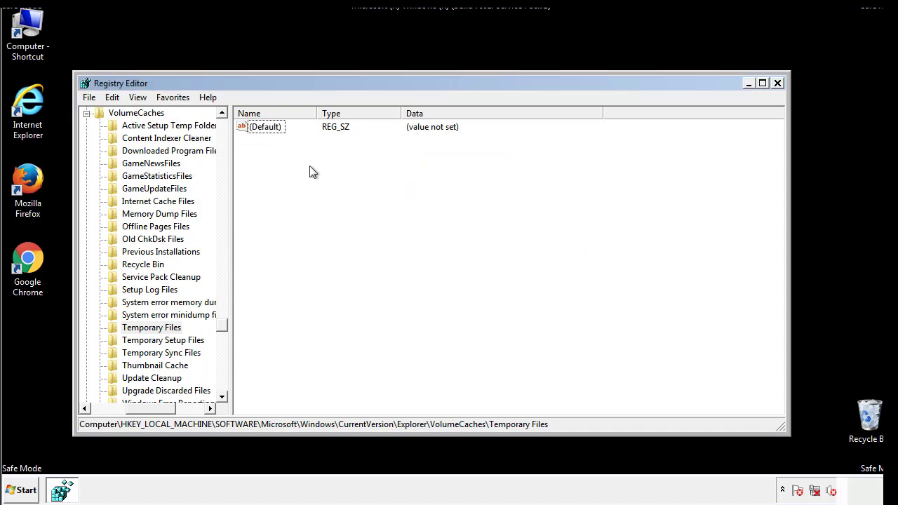
Step: Close Registry Editor and launch msconfig from the Start menu search
left_click(779, 84)
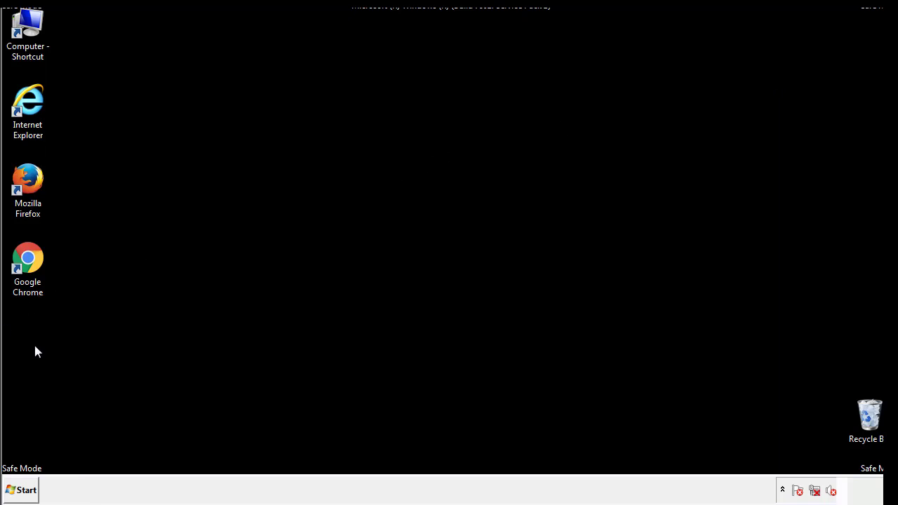
left_click(18, 494)
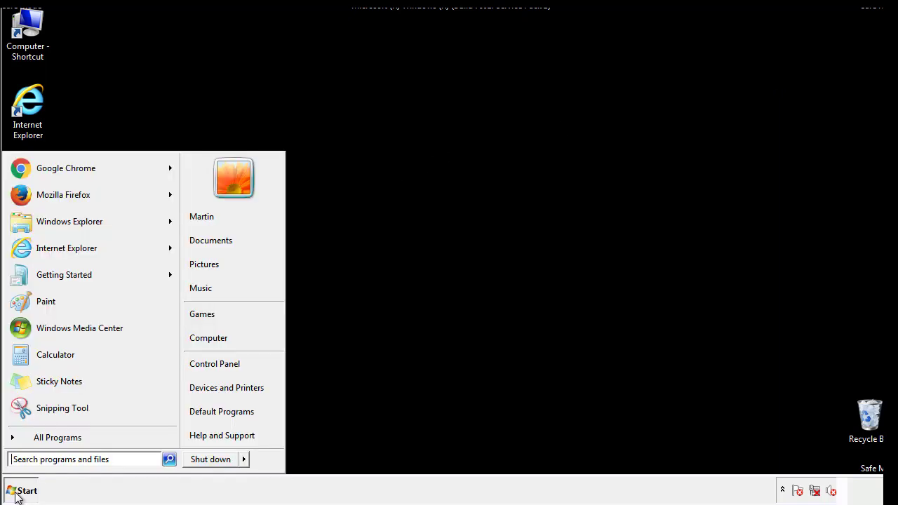
left_click(48, 460)
type("mscon")
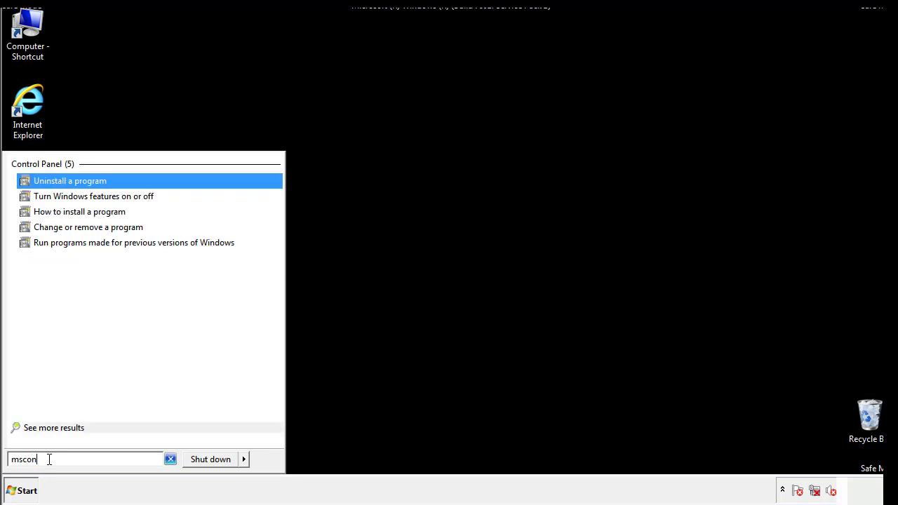
type("fig")
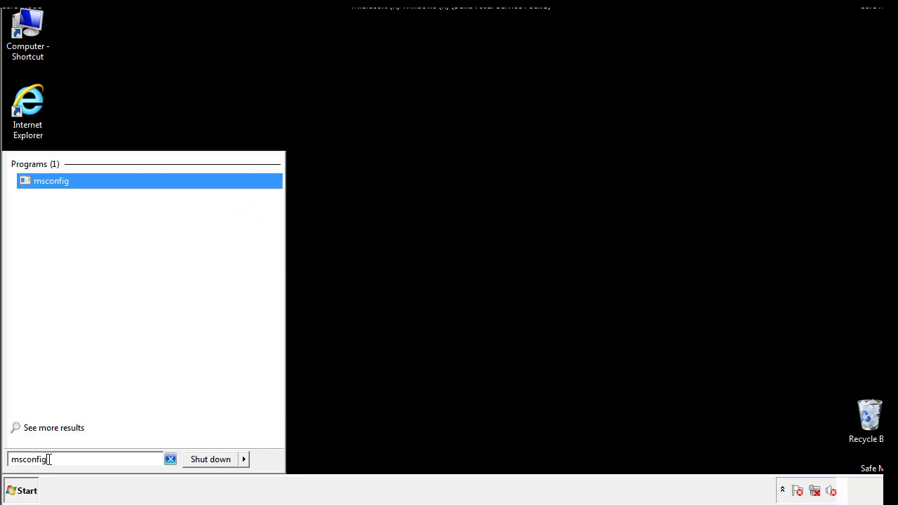
key("Return")
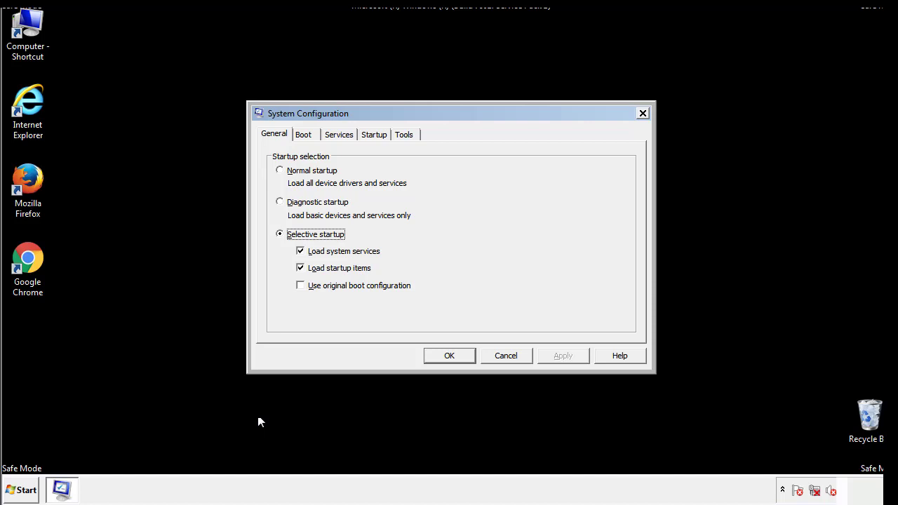
Step: Uncheck Safe boot on the Boot tab, apply it, and restart Windows
left_click(304, 134)
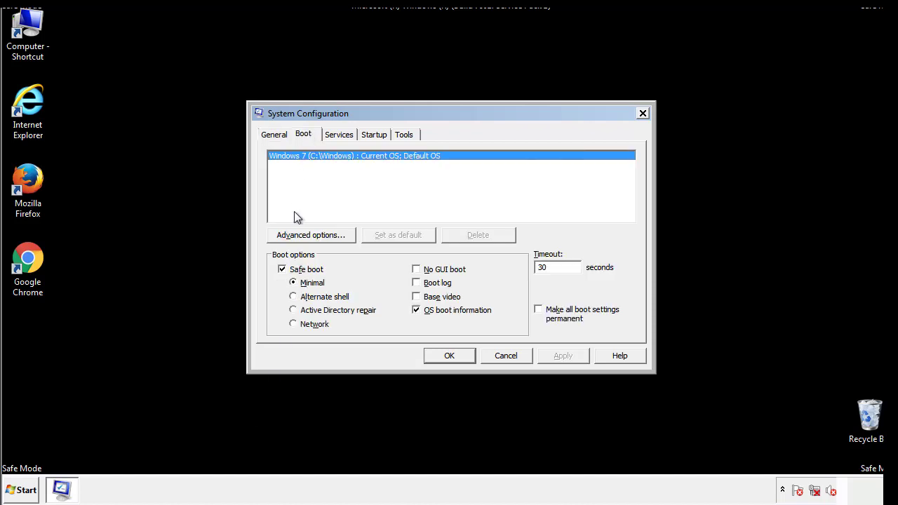
left_click(285, 269)
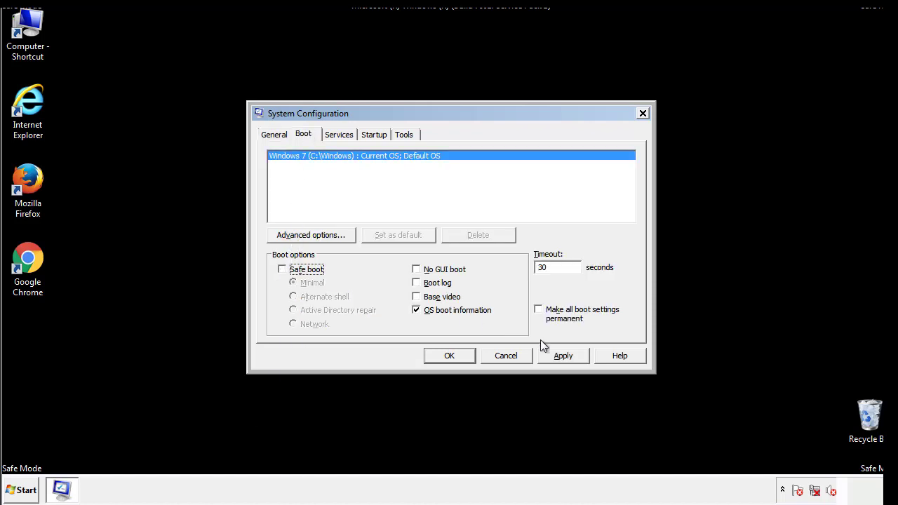
left_click(564, 355)
left_click(448, 356)
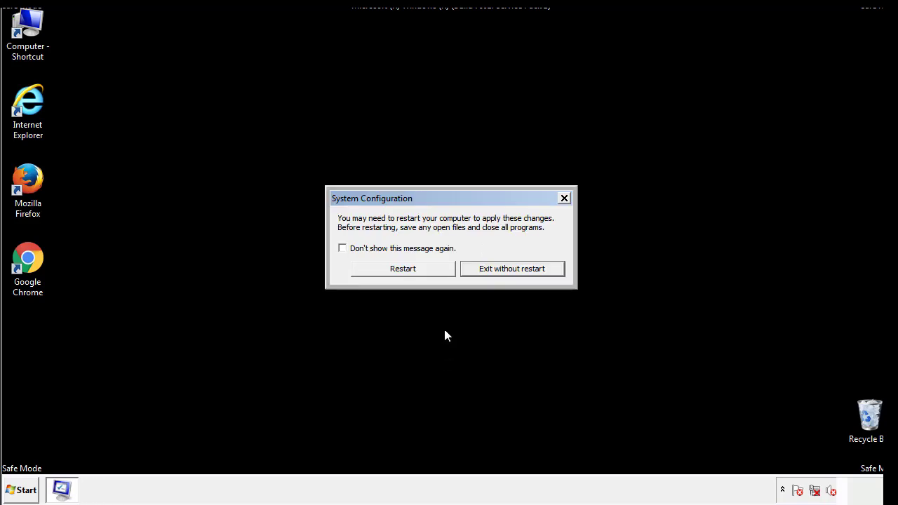
left_click(415, 273)
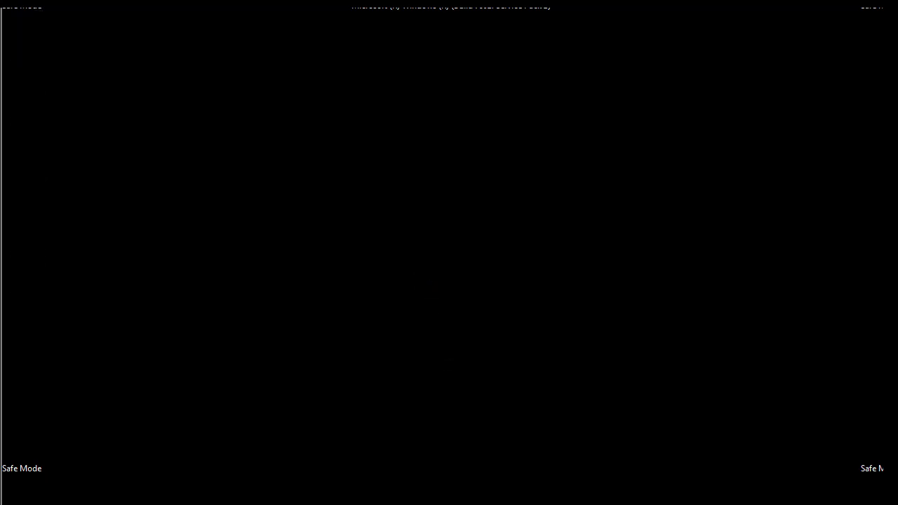